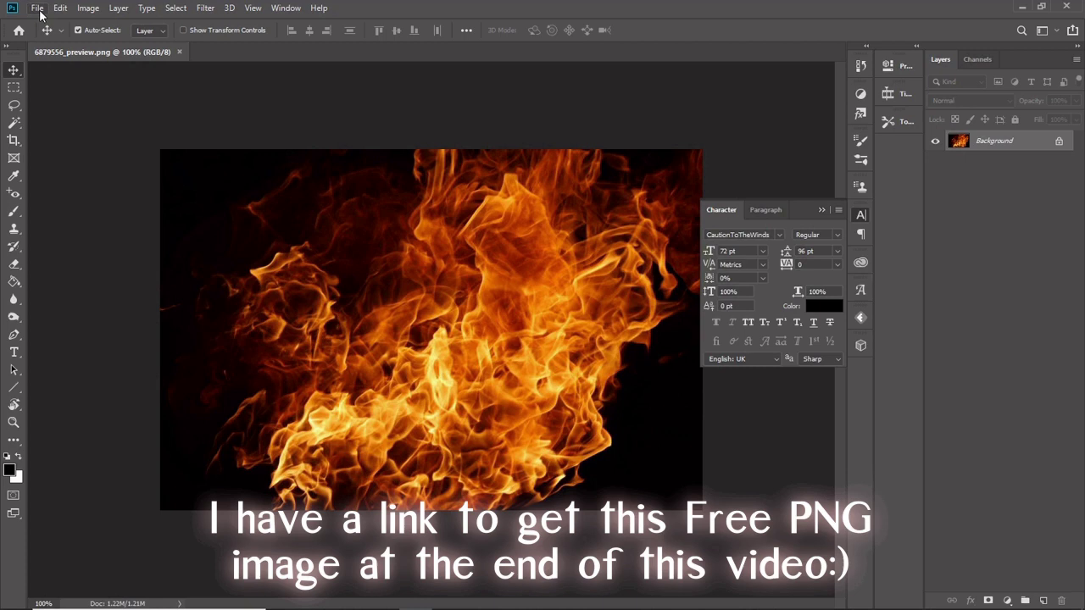
# Step: Create a new white 3300 x 2550 px, 300 ppi document from a preset
pyautogui.click(38, 10)
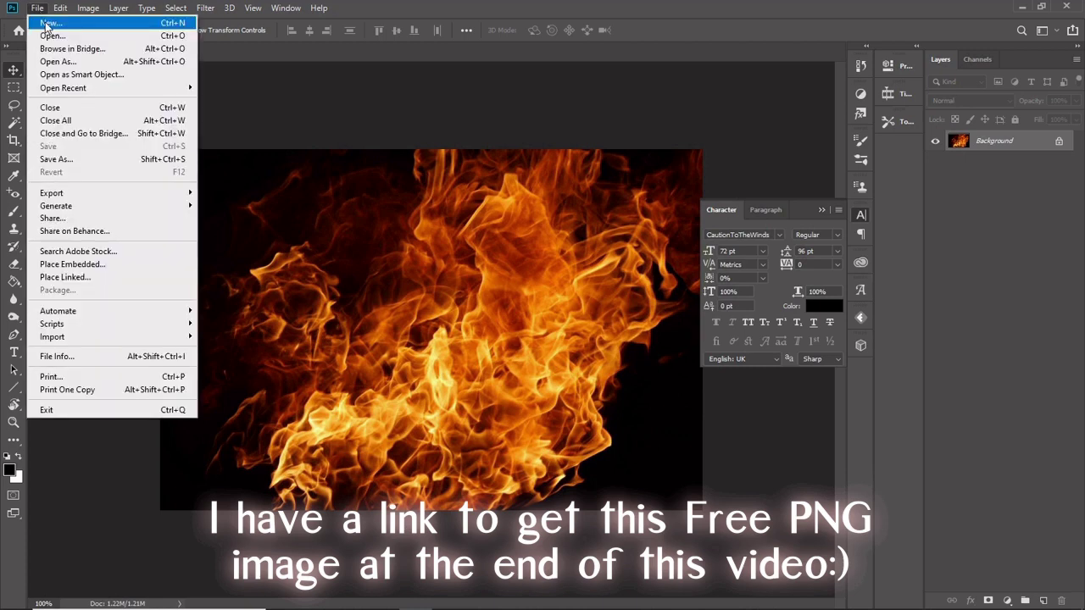
pyautogui.click(48, 23)
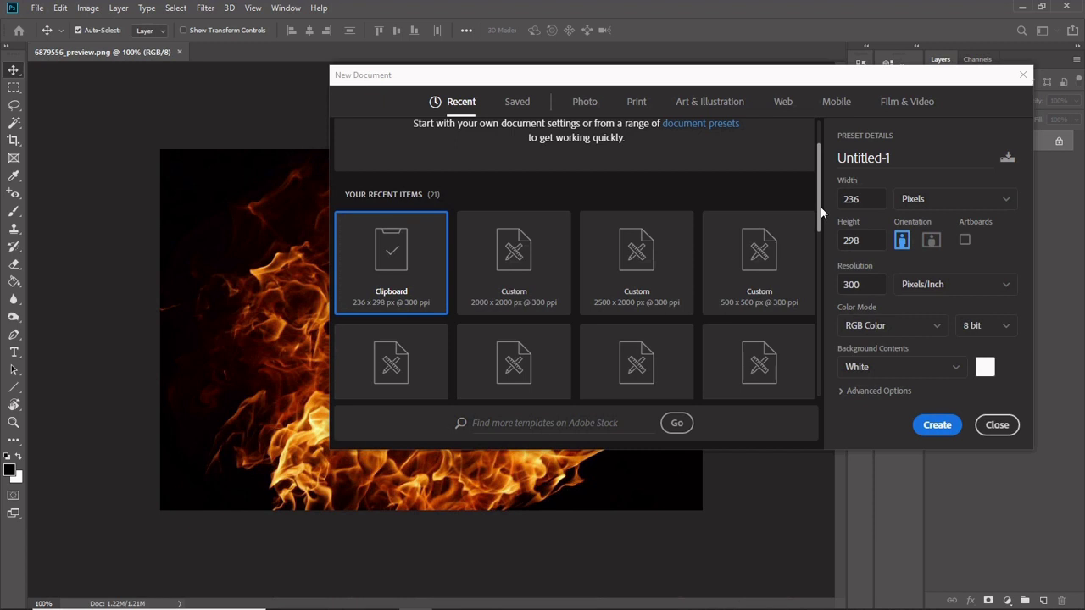
pyautogui.moveTo(820, 207); pyautogui.dragTo(820, 225)
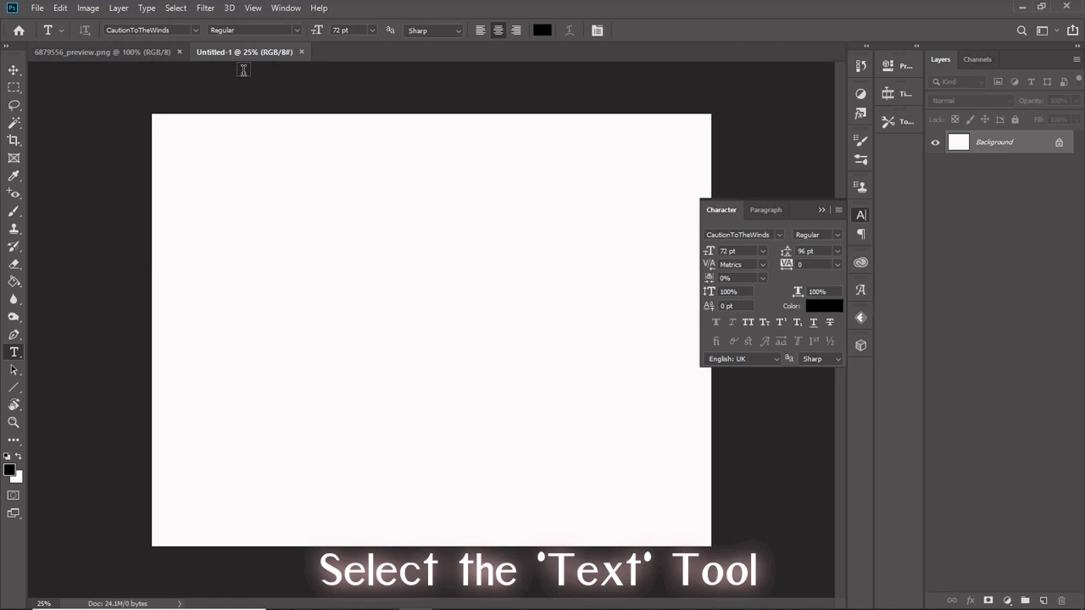
# Step: Type 'FIRE!' in black 72 pt Futuristic font on the canvas and commit it
pyautogui.click(194, 30)
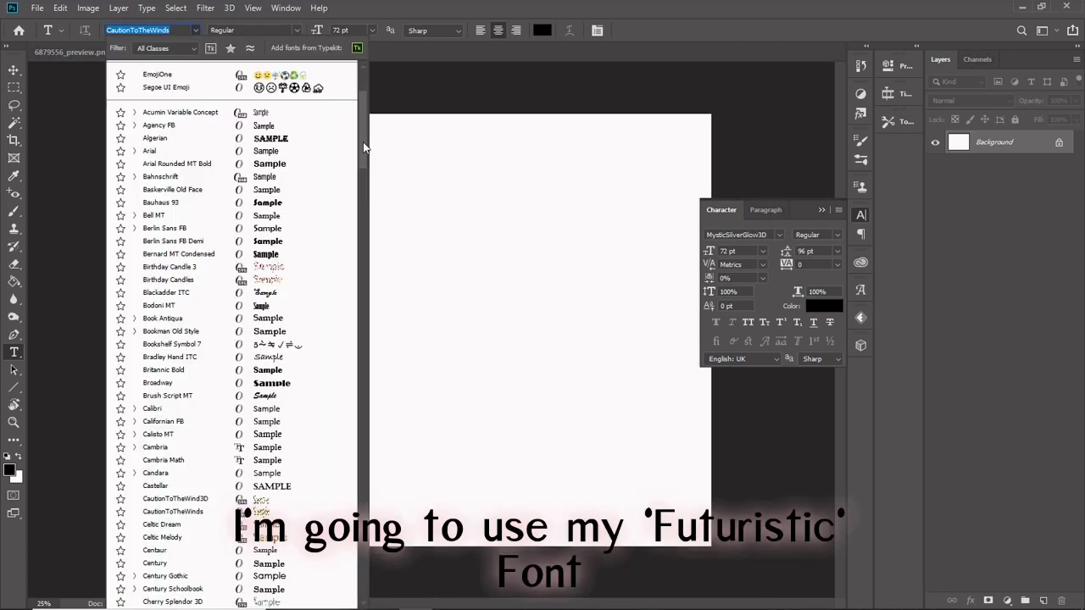
pyautogui.moveTo(363, 142); pyautogui.dragTo(361, 170)
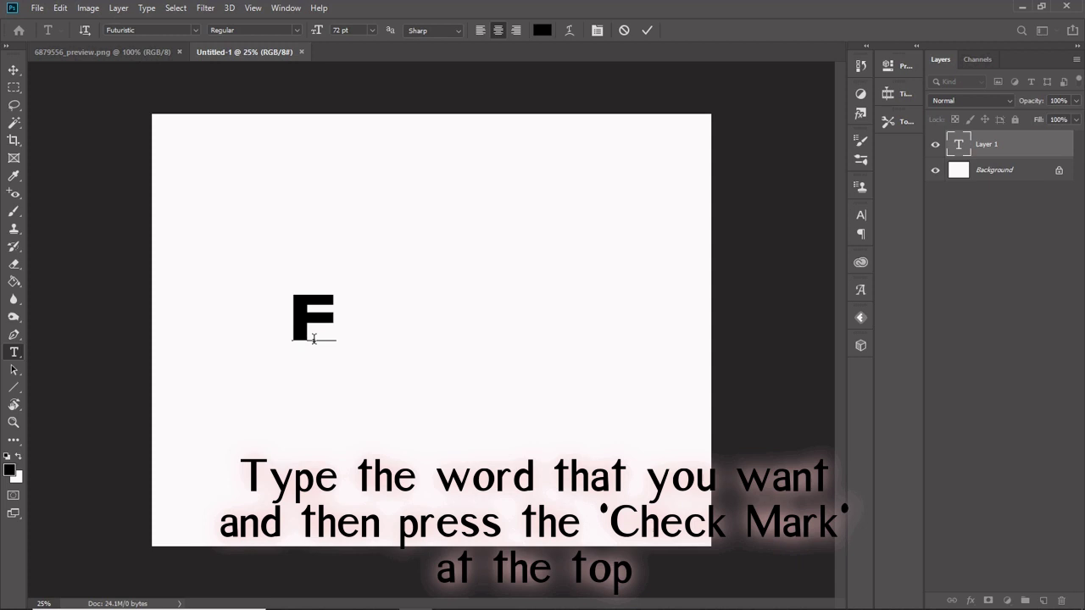
pyautogui.write('IRE!')
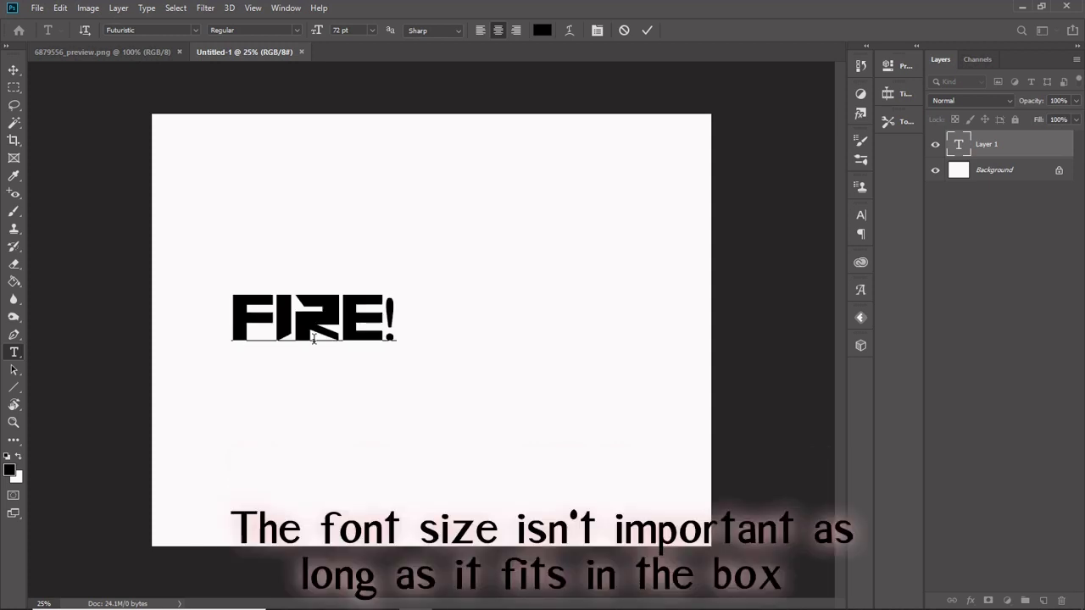
pyautogui.click(648, 32)
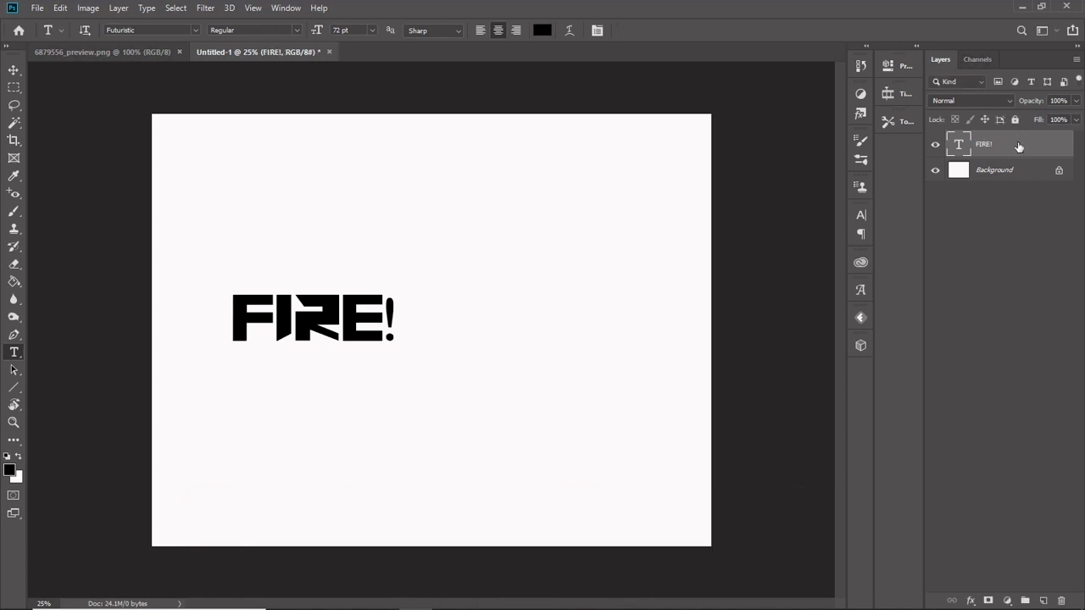
# Step: Rasterize the FIRE! type and scale it to about 341% to span the canvas
pyautogui.rightClick(1018, 142)
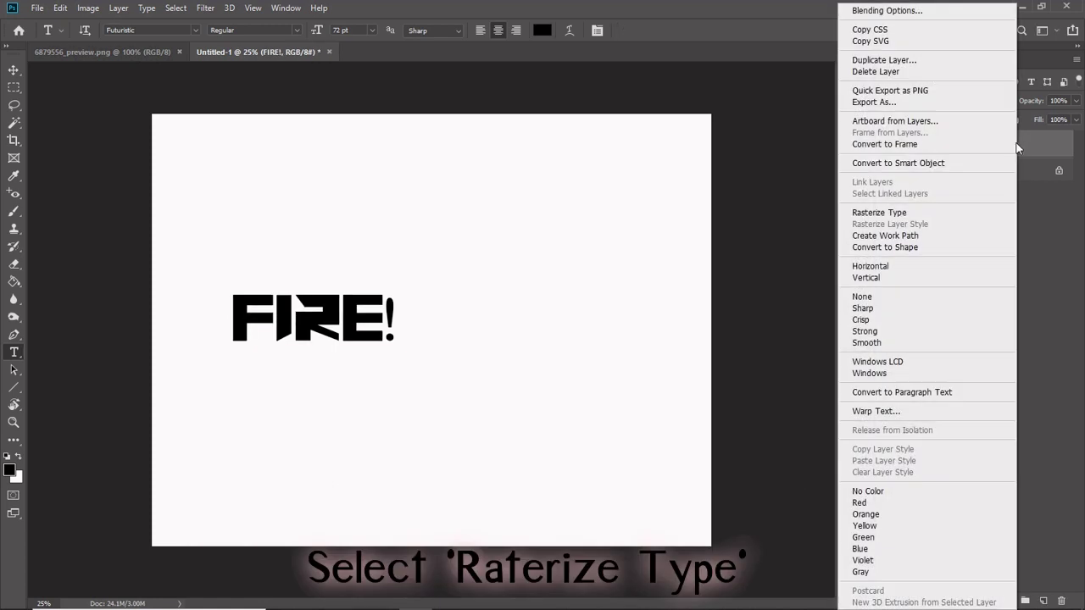
pyautogui.click(933, 211)
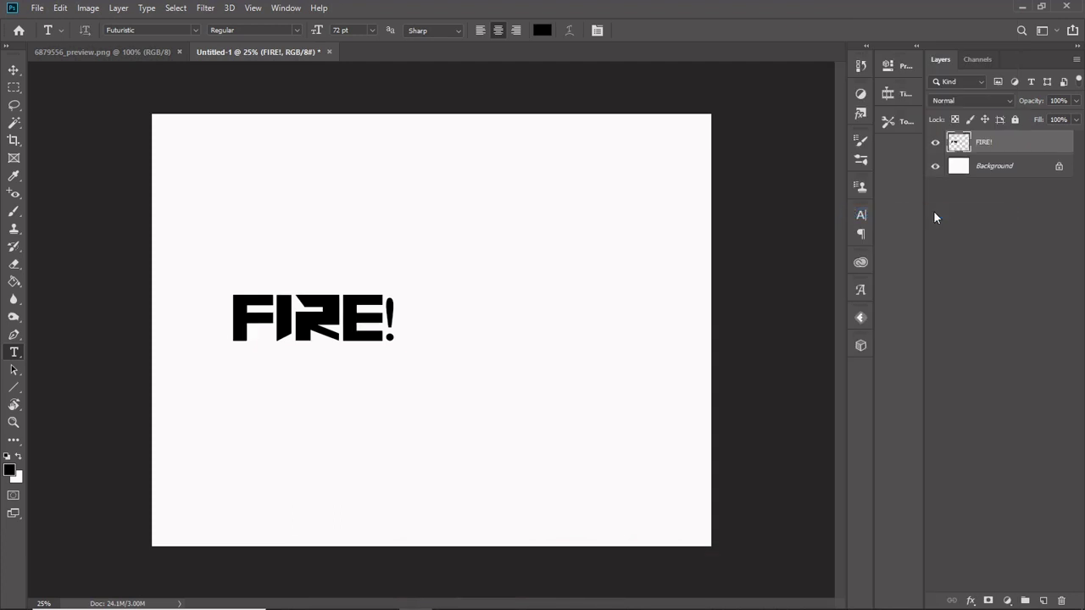
pyautogui.hotkey('ctrl', 't')
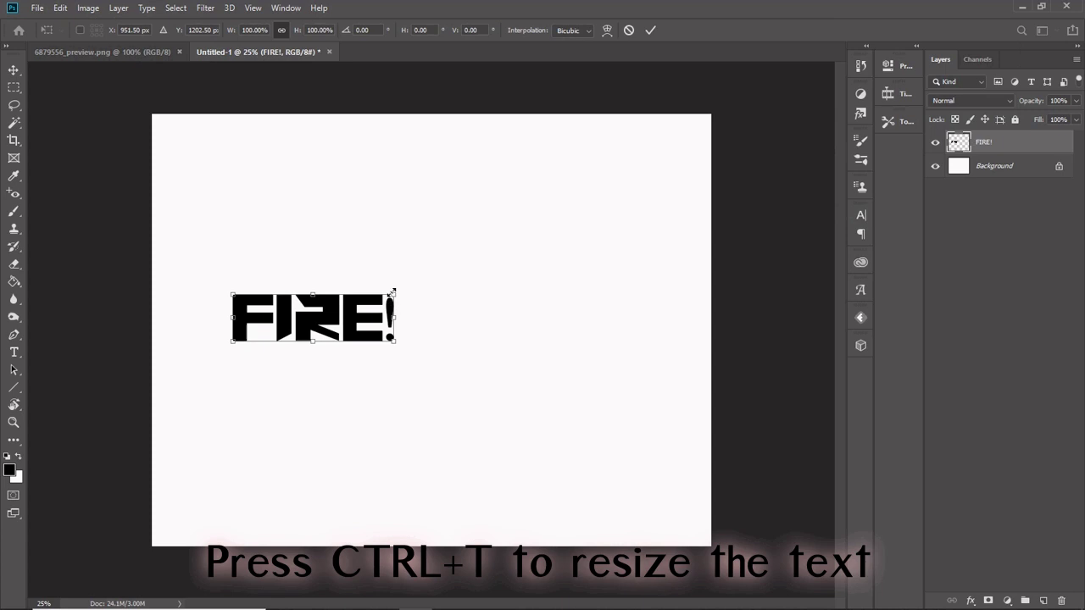
pyautogui.moveTo(393, 294); pyautogui.dragTo(709, 203)
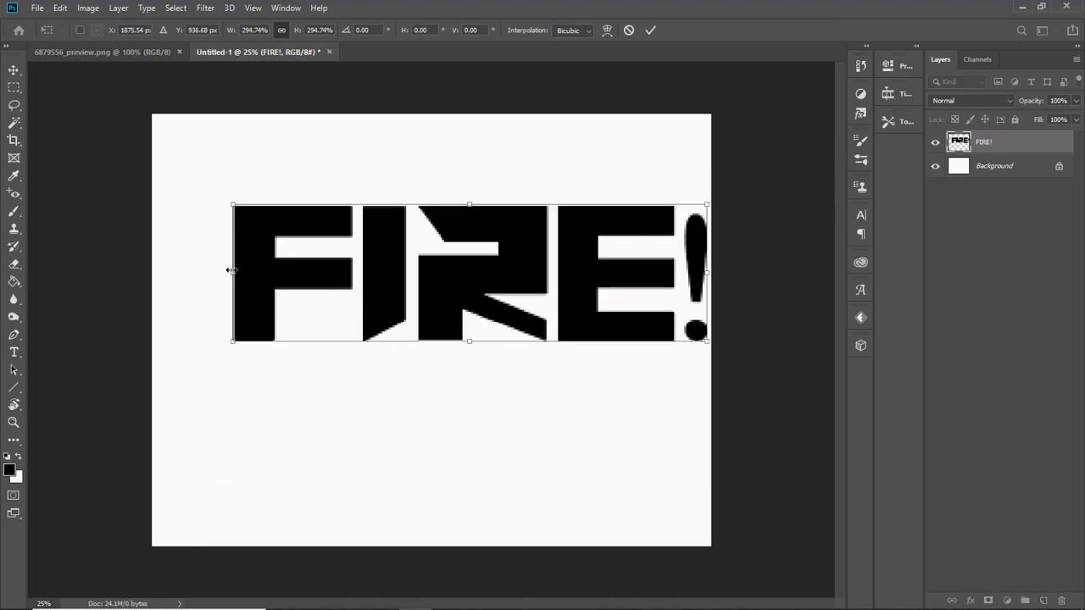
pyautogui.moveTo(230, 269); pyautogui.dragTo(157, 272)
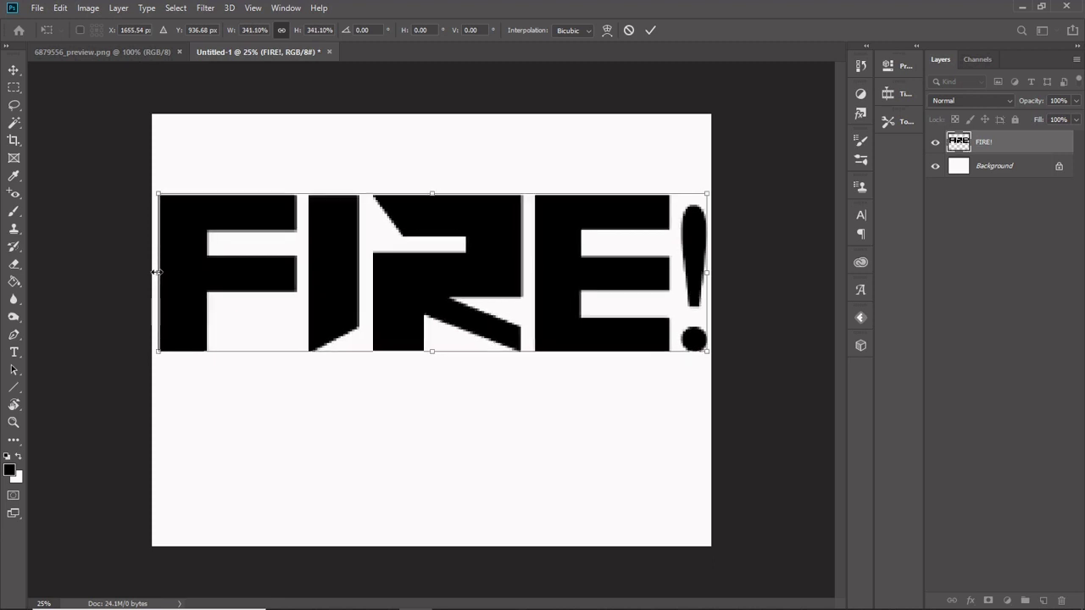
pyautogui.press('t')
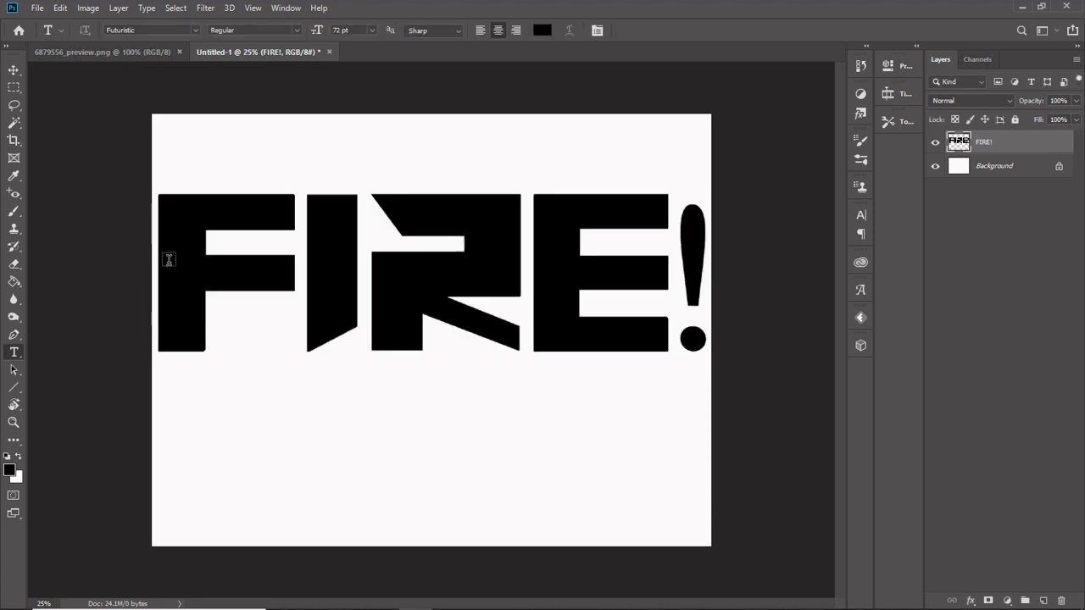
pyautogui.click(14, 68)
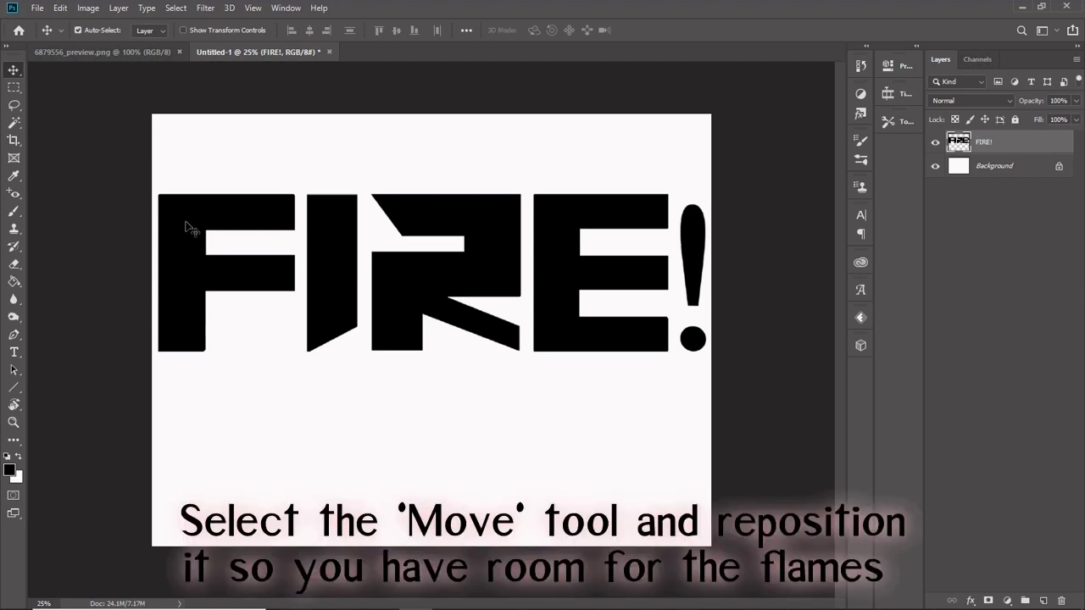
# Step: Move FIRE! lower, then unlock the Background as Layer 0 and fill it solid black
pyautogui.moveTo(187, 225); pyautogui.dragTo(188, 316)
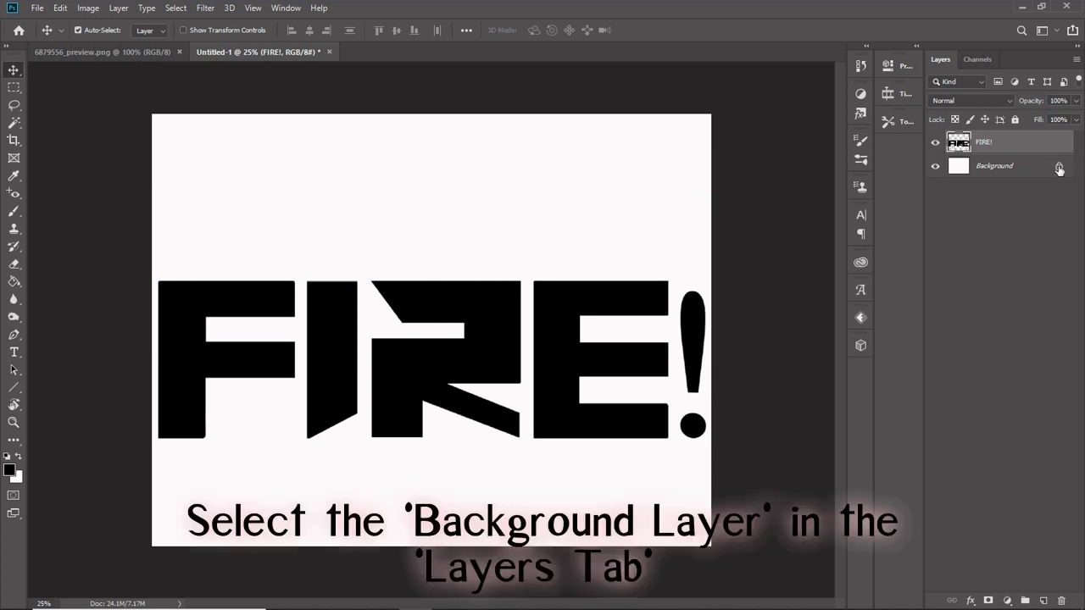
pyautogui.click(1059, 169)
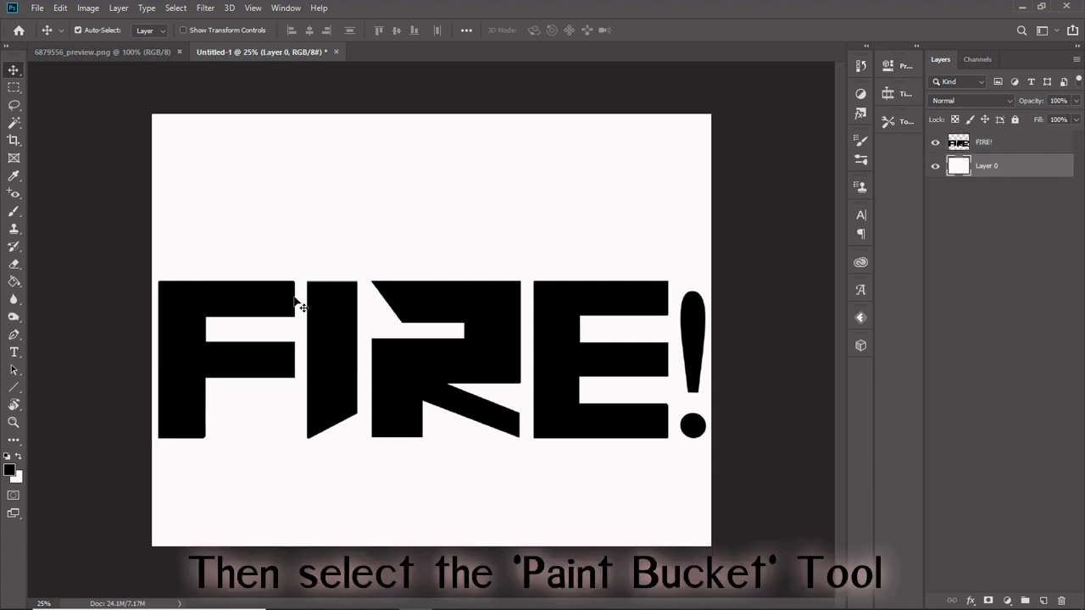
pyautogui.click(14, 281)
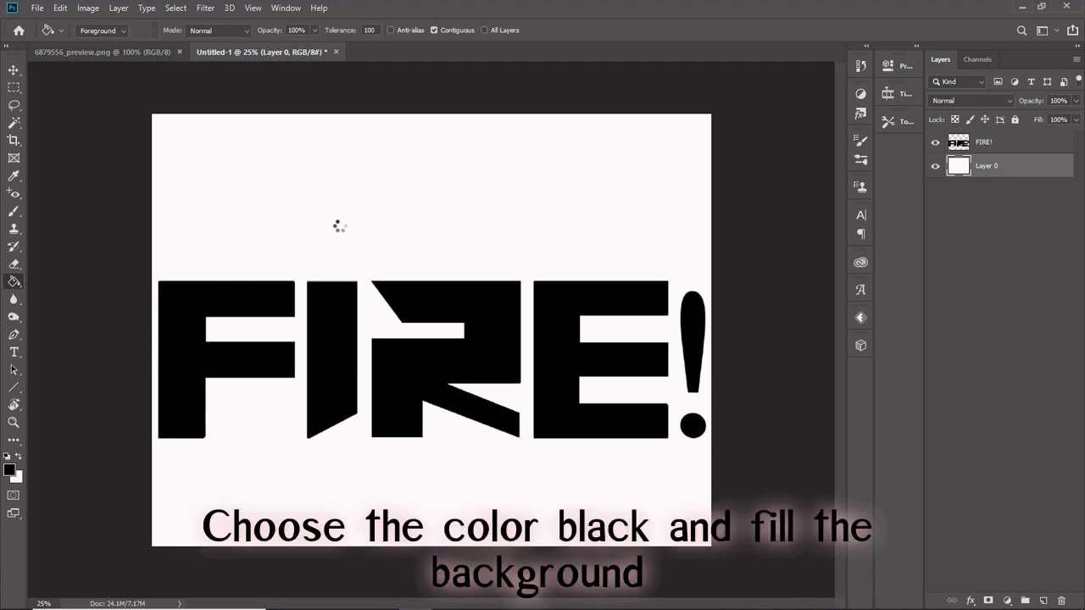
pyautogui.click(344, 232)
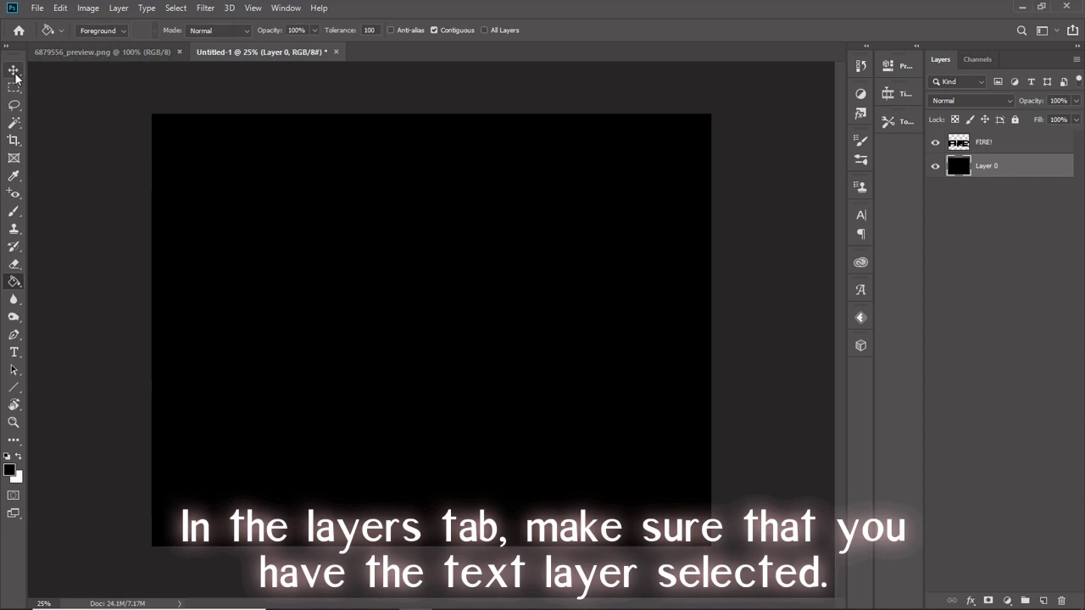
# Step: Add an Outer Glow in red F70300 to the FIRE! layer
pyautogui.click(15, 75)
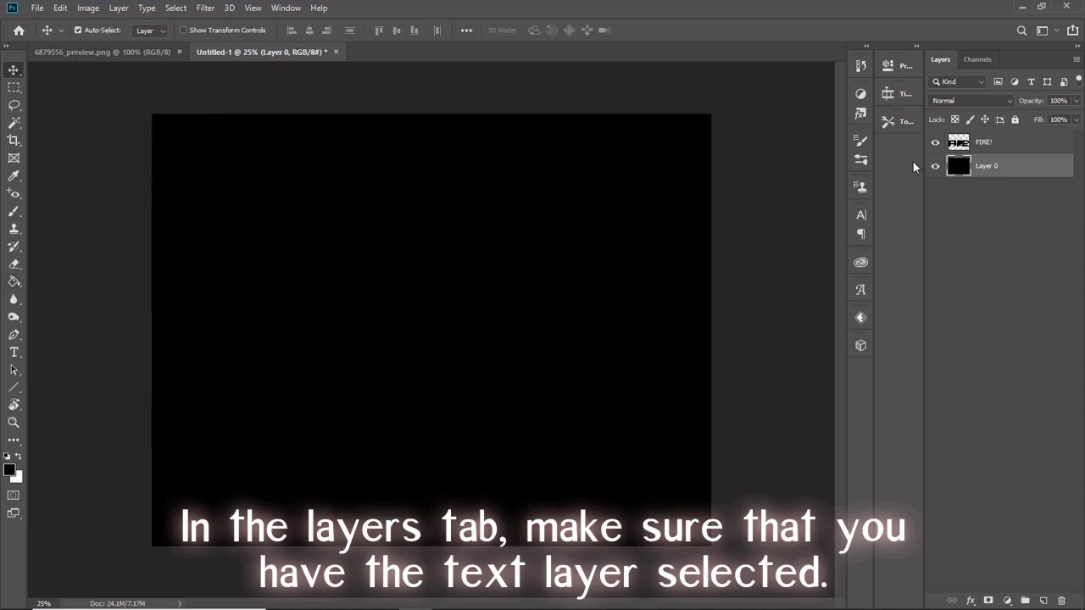
pyautogui.click(970, 149)
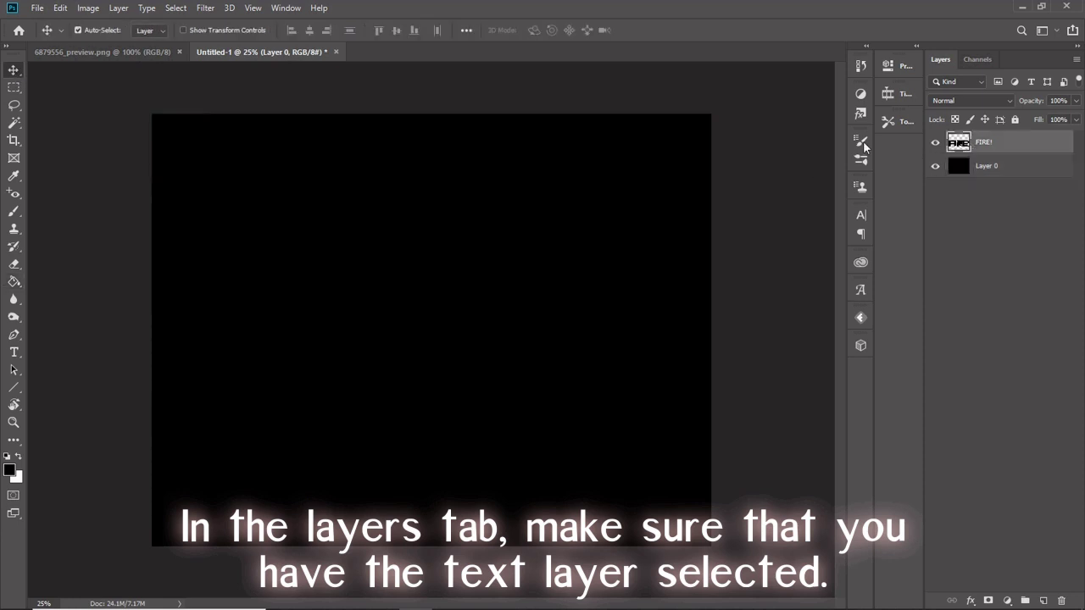
pyautogui.click(971, 601)
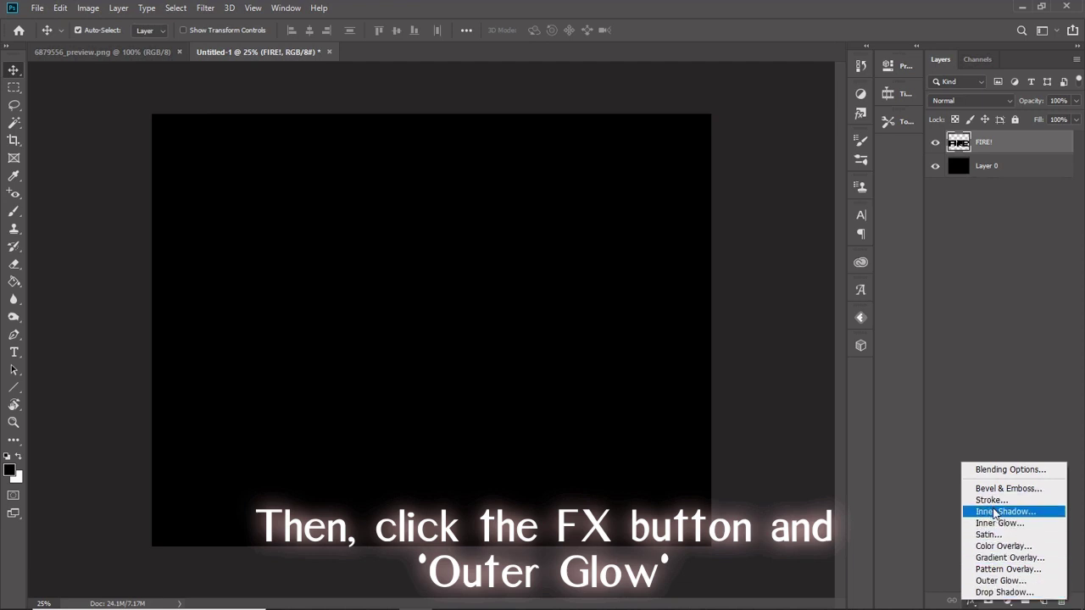
pyautogui.click(1000, 580)
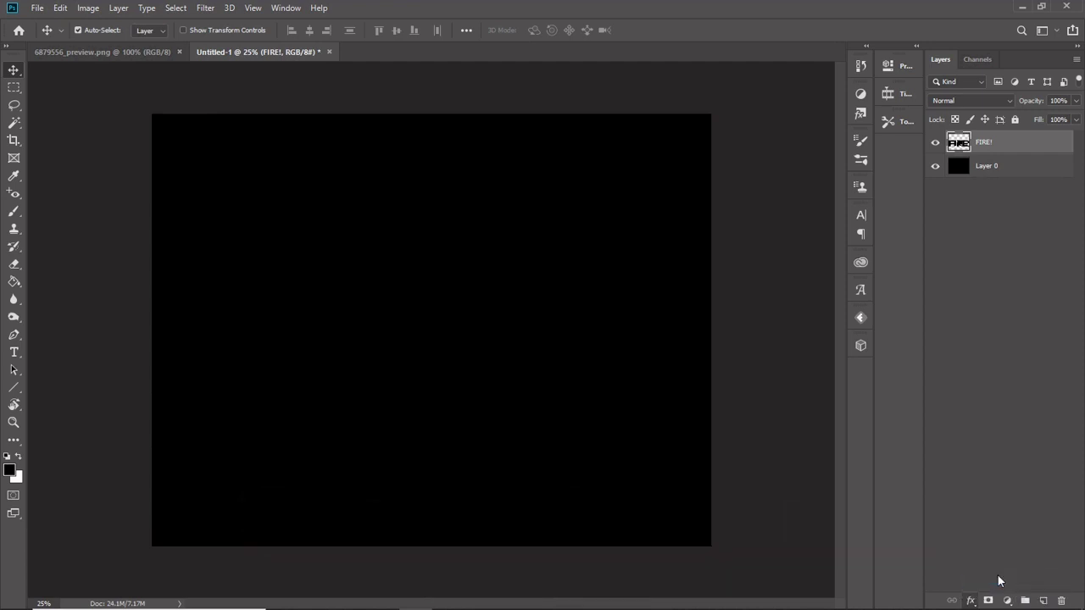
pyautogui.click(710, 237)
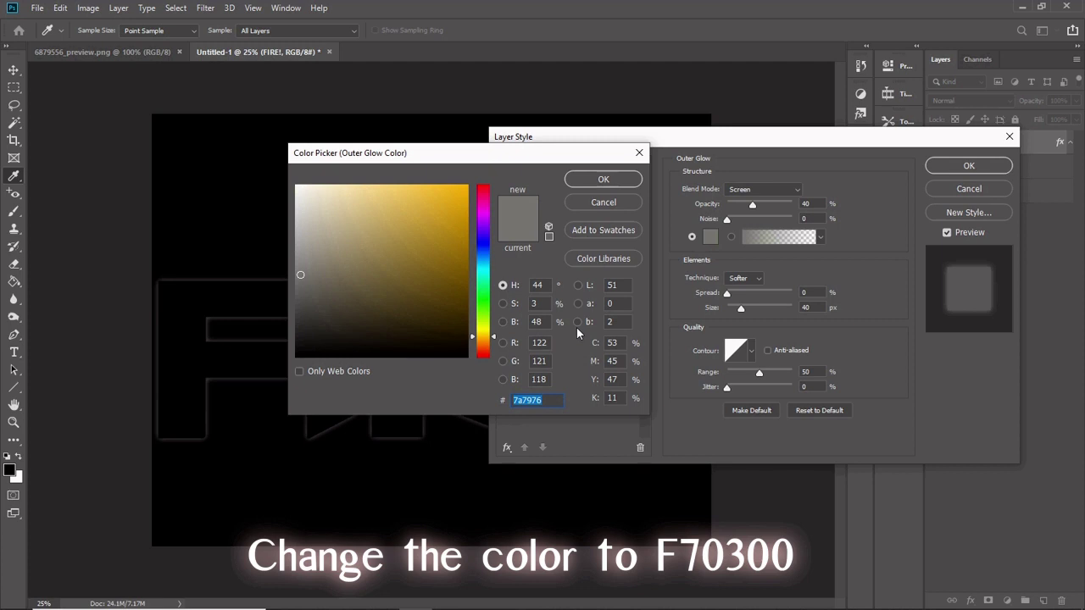
pyautogui.write('F70300')
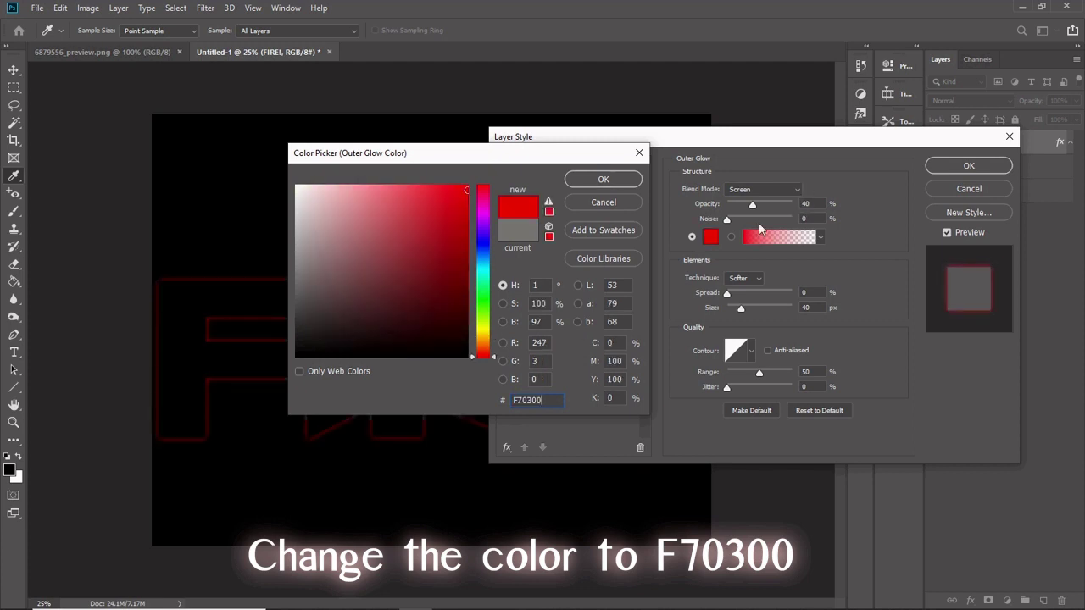
pyautogui.press('Return')
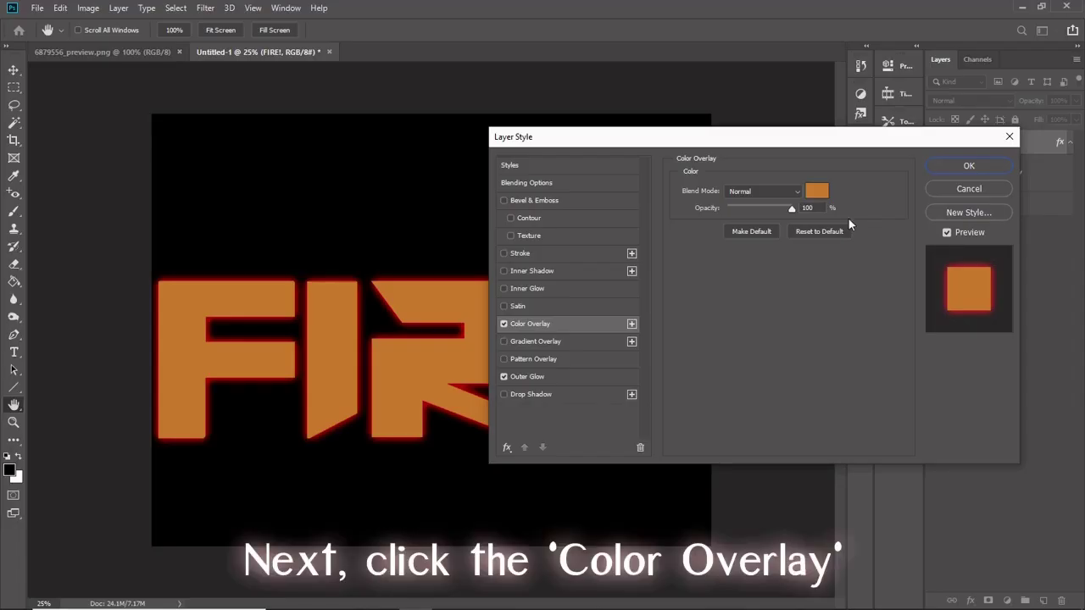
# Step: Set the Color Overlay to orange cd7e2e and add a Satin effect in 872D0F
pyautogui.click(818, 193)
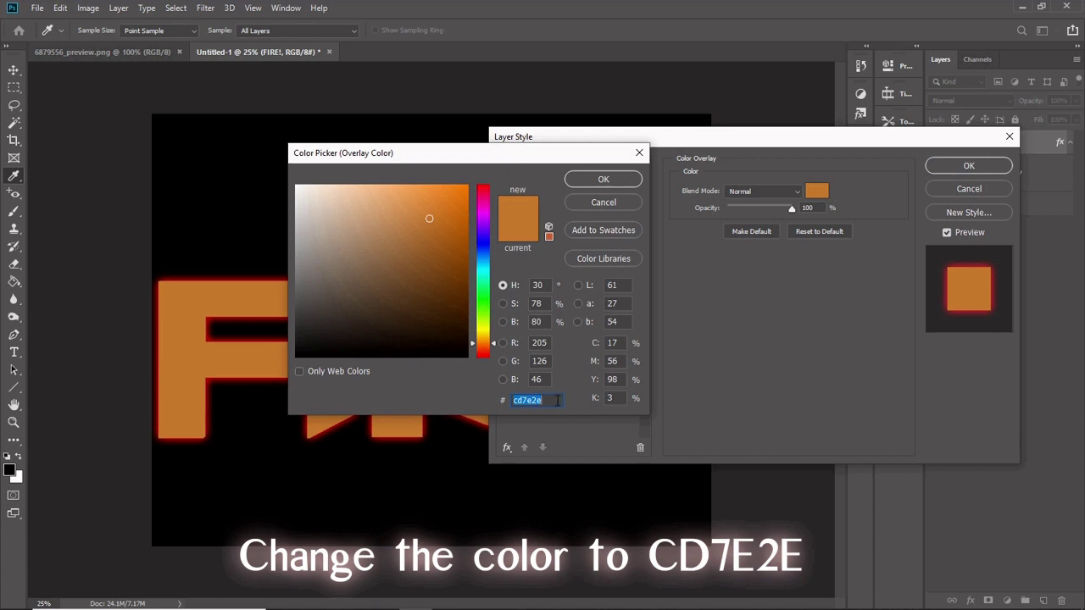
pyautogui.click(625, 179)
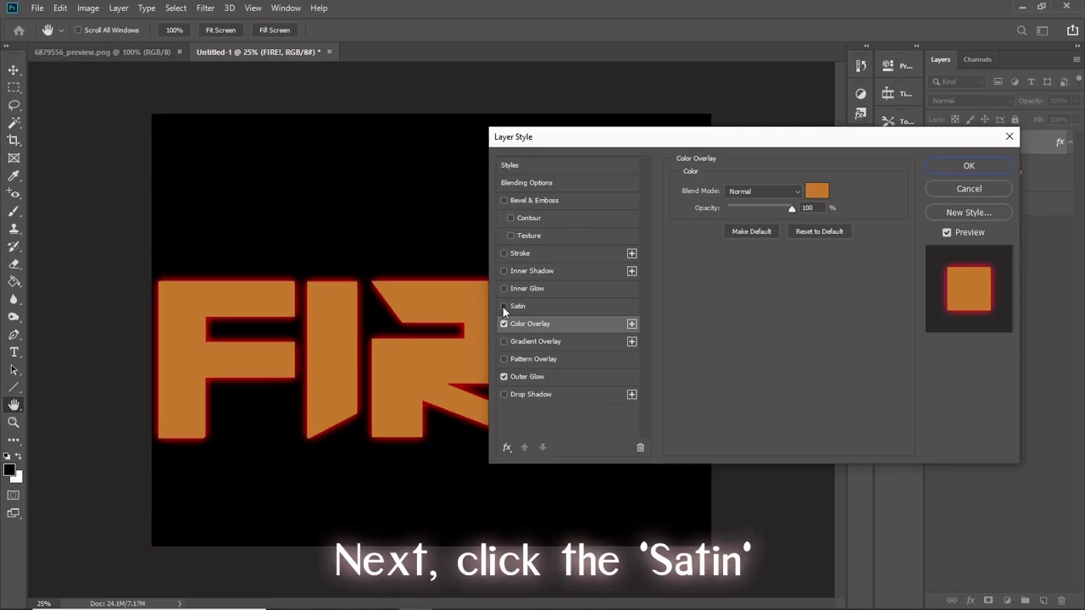
pyautogui.click(88, 327)
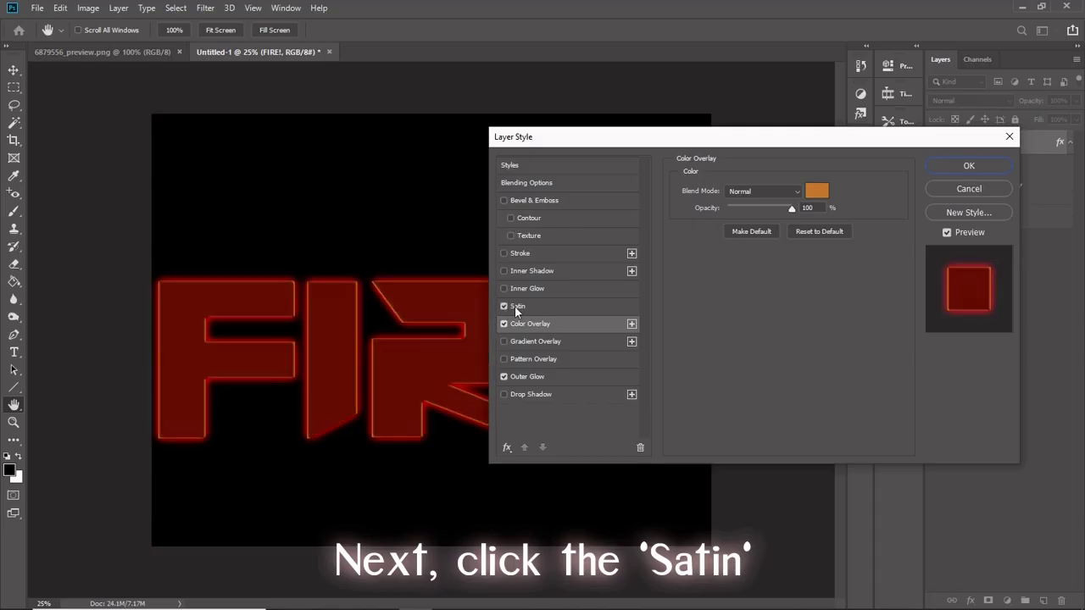
pyautogui.click(514, 307)
pyautogui.click(819, 190)
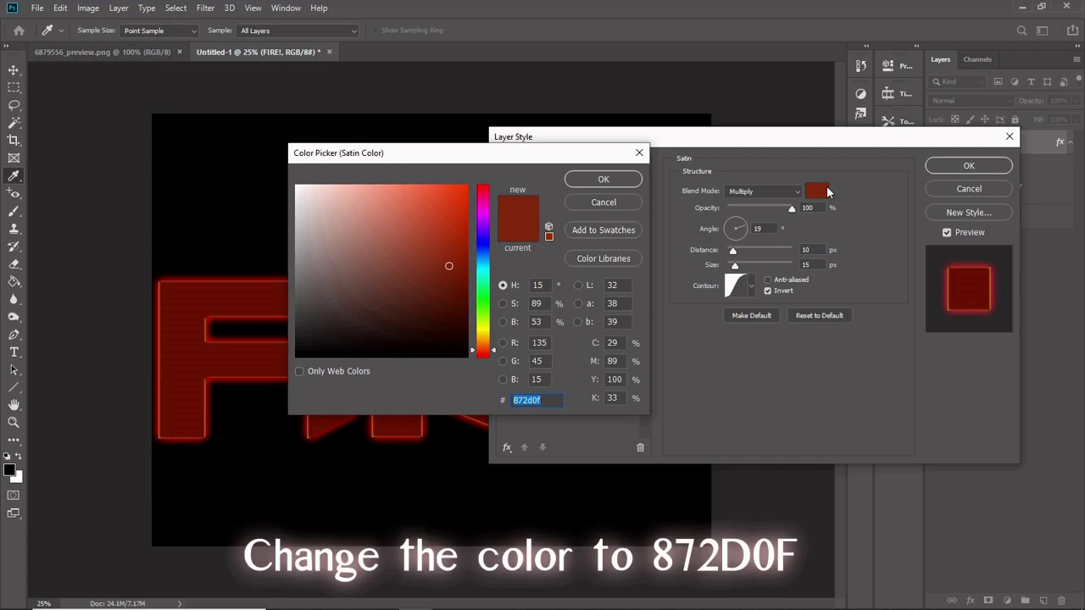
pyautogui.click(622, 181)
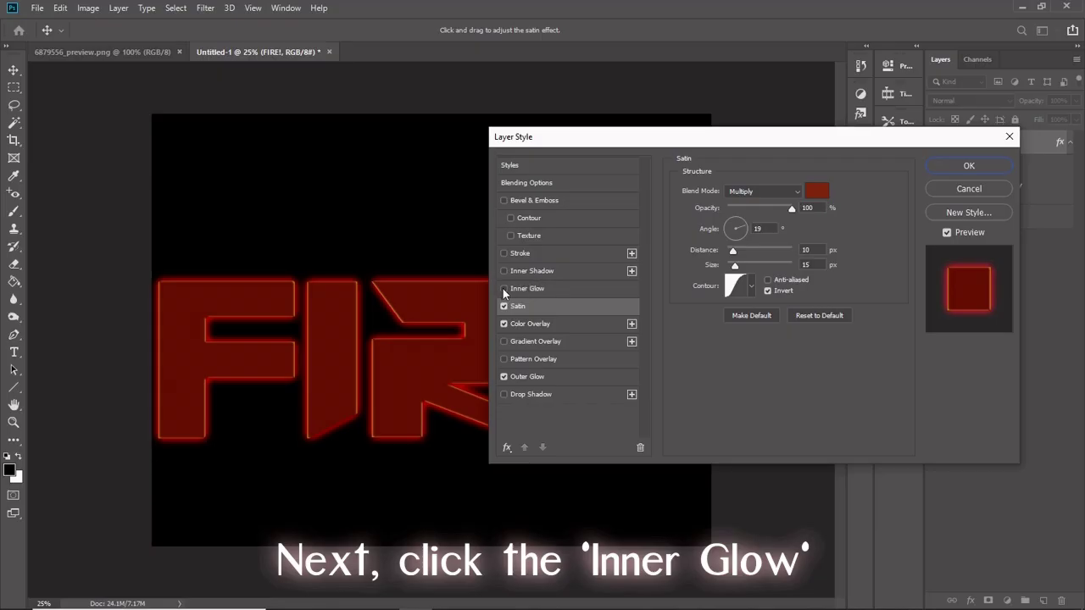
# Step: Add a yellow E5C23B Color Dodge Inner Glow of 29 px and apply the layer style
pyautogui.click(503, 289)
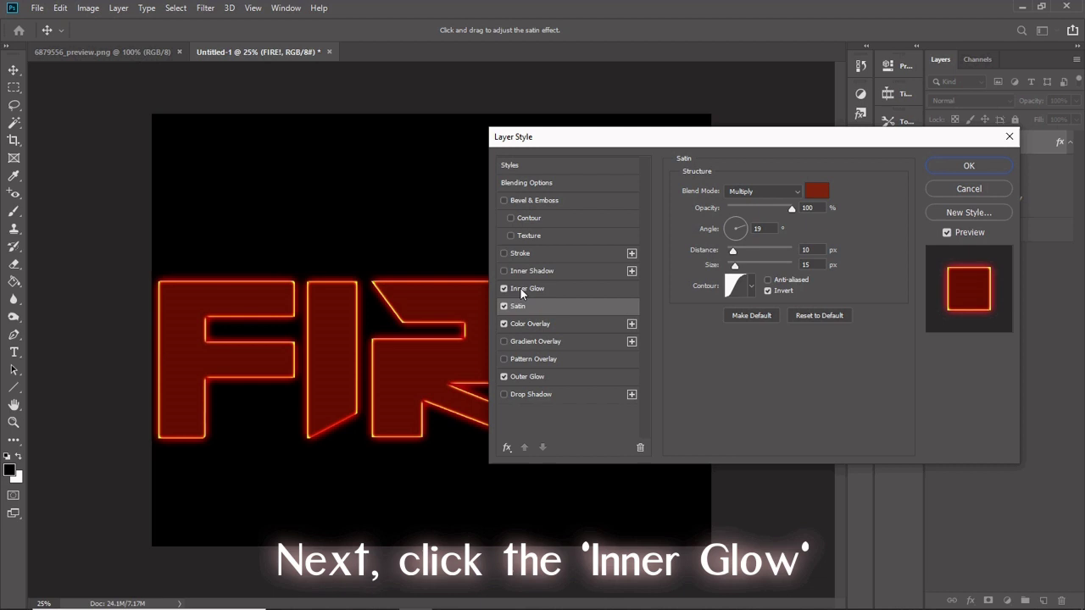
pyautogui.click(519, 287)
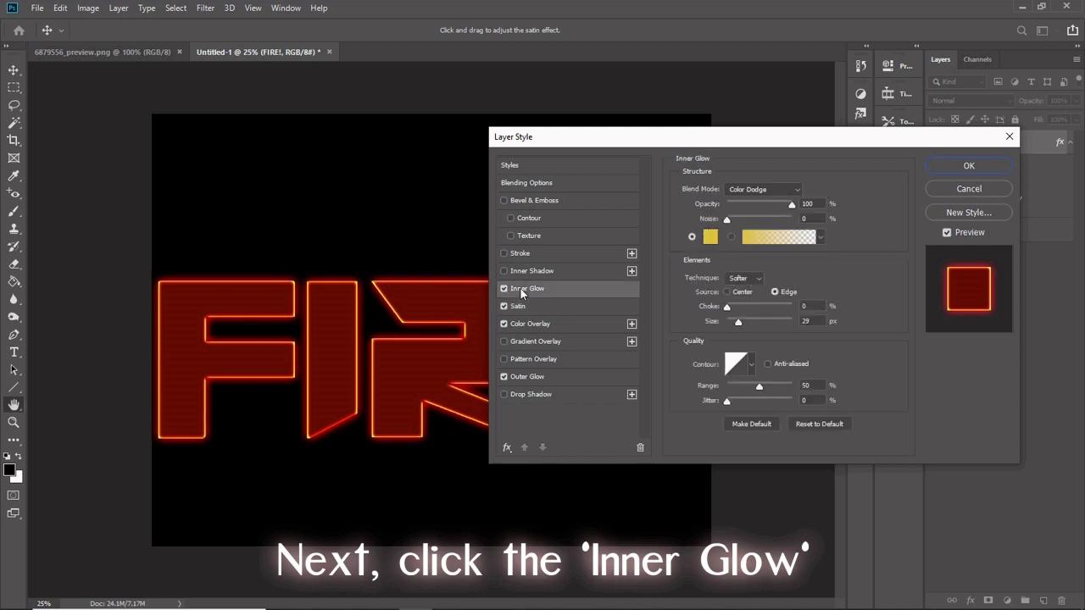
pyautogui.click(712, 237)
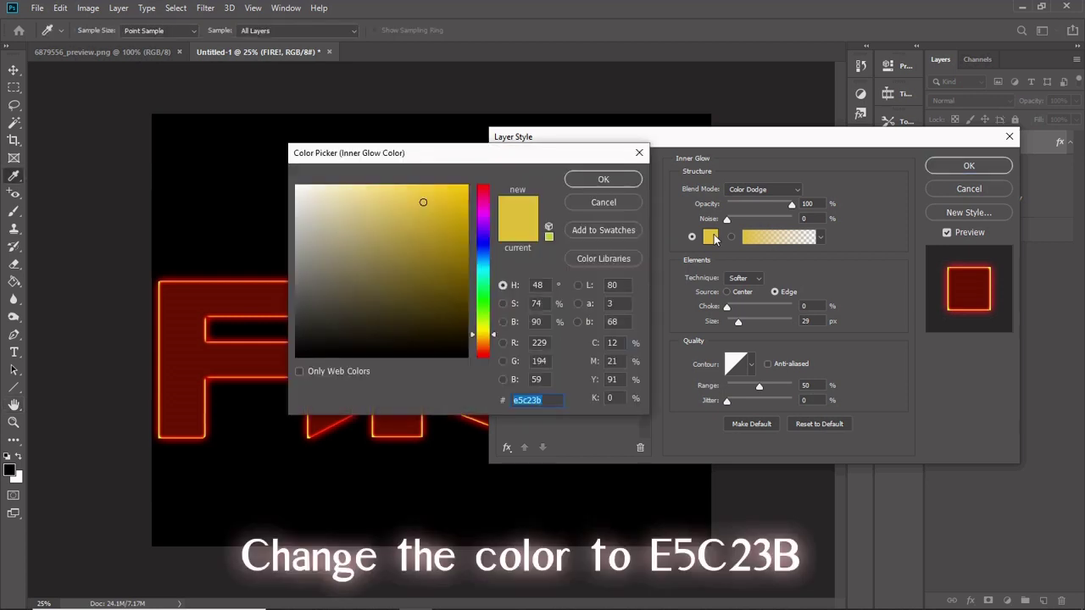
pyautogui.click(609, 181)
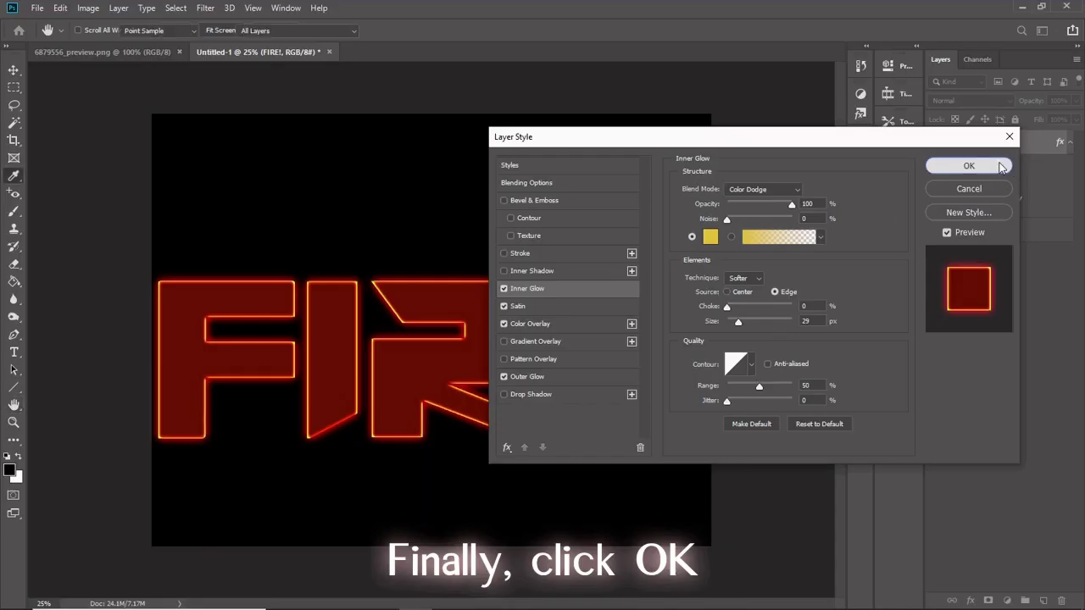
pyautogui.click(999, 167)
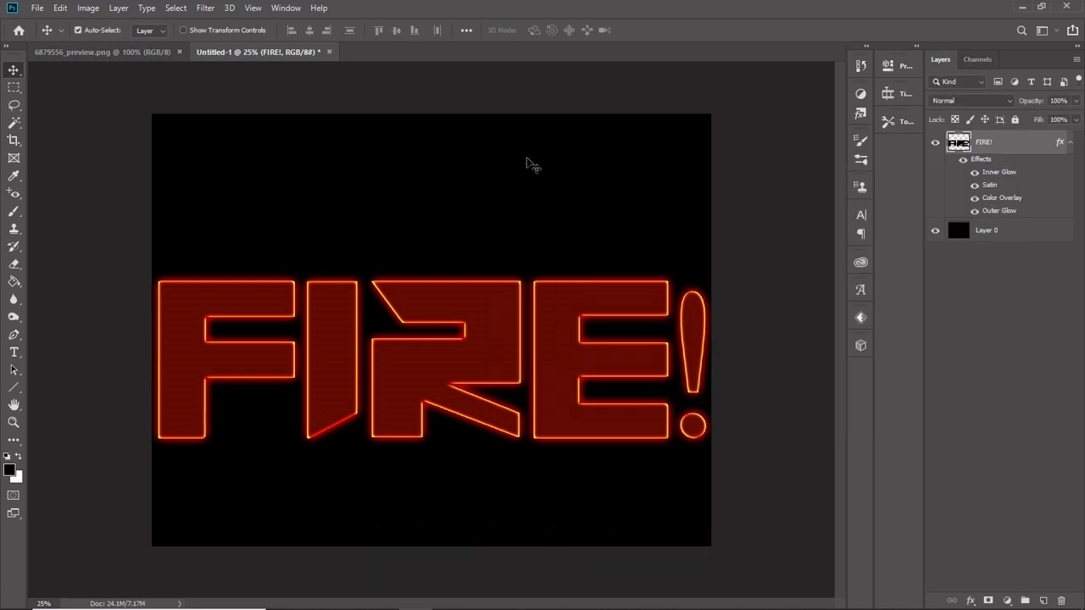
# Step: Rasterize the FIRE! layer style and scale the text down to about 93%
pyautogui.rightClick(989, 142)
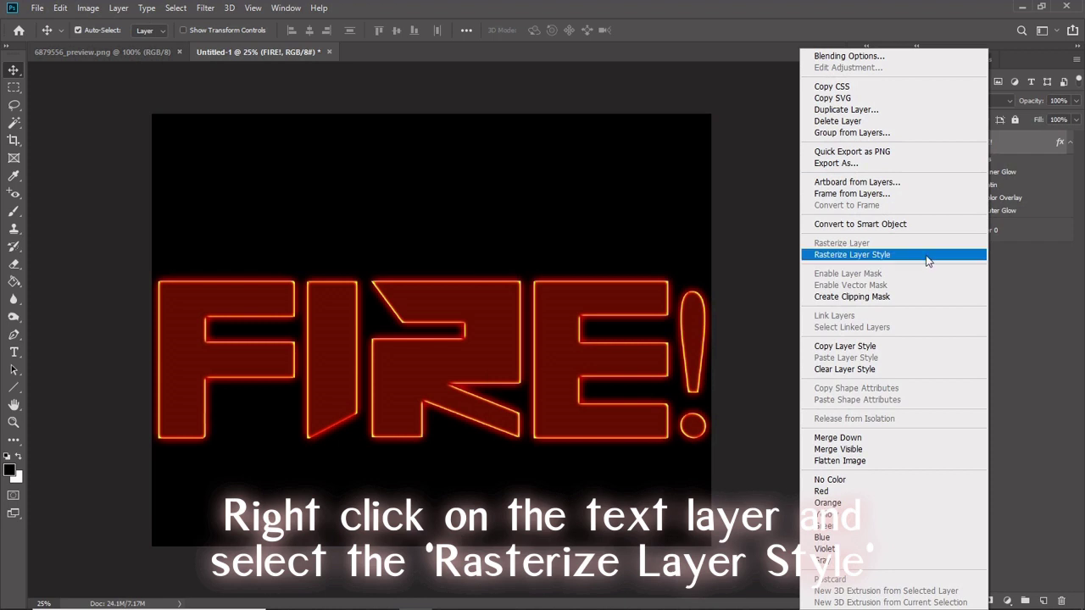
pyautogui.click(928, 255)
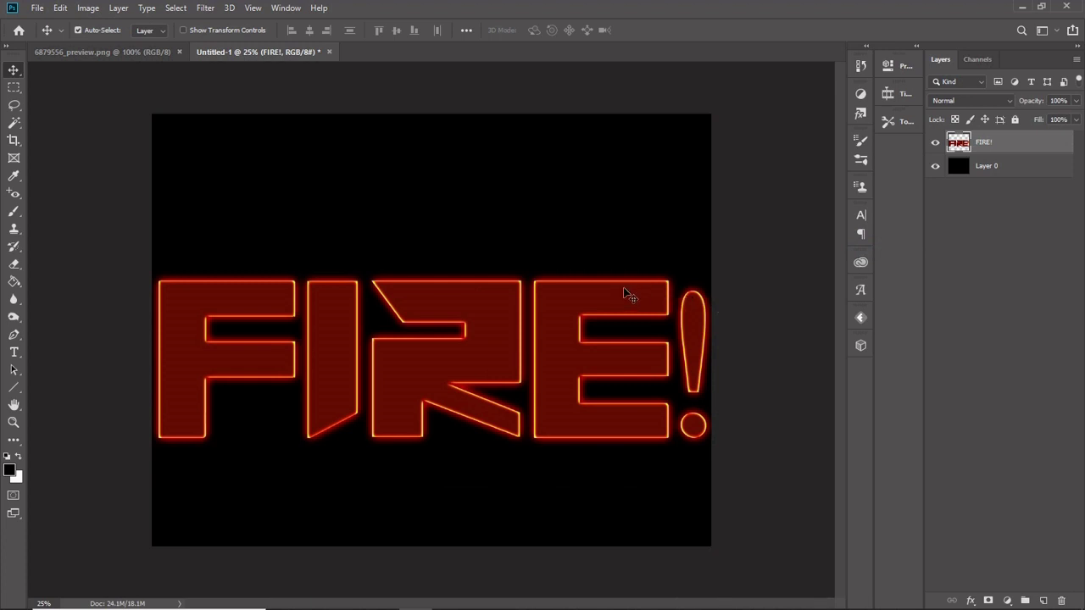
pyautogui.hotkey('ctrl', 't')
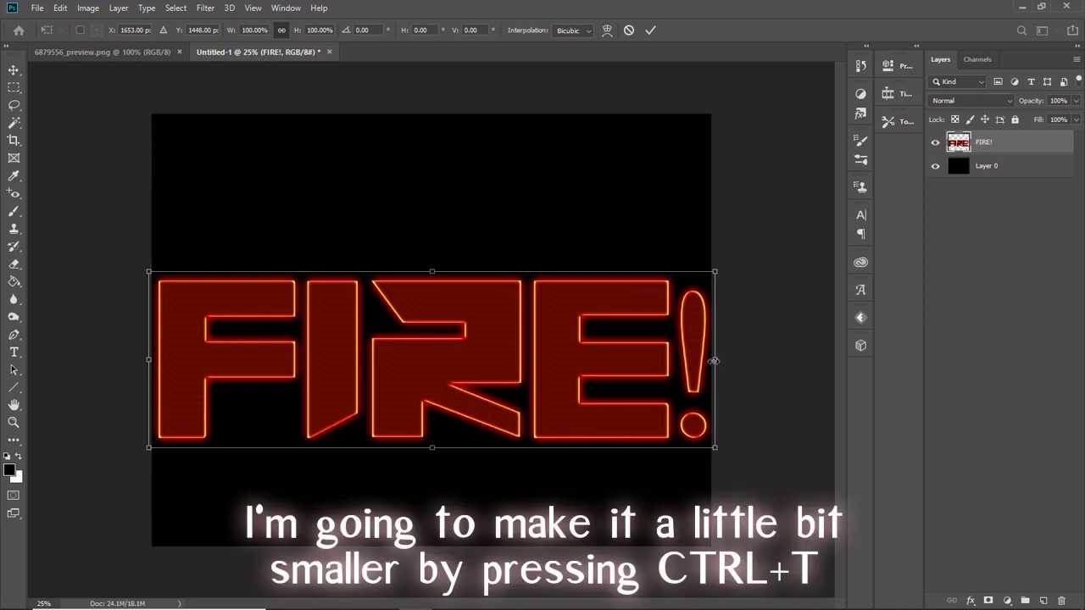
pyautogui.moveTo(714, 360); pyautogui.dragTo(708, 360)
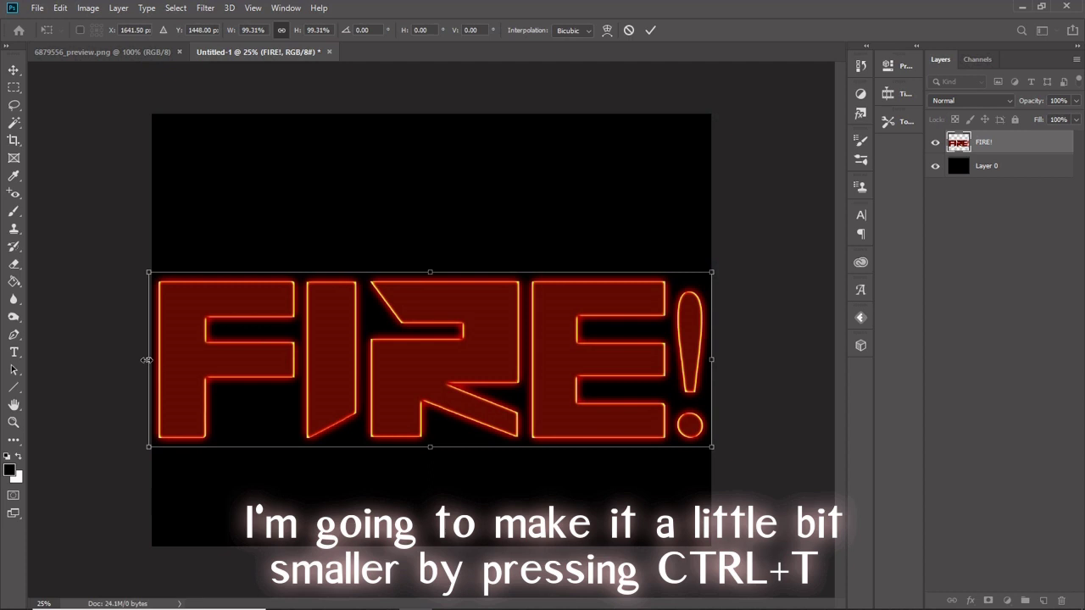
pyautogui.moveTo(148, 360); pyautogui.dragTo(170, 360)
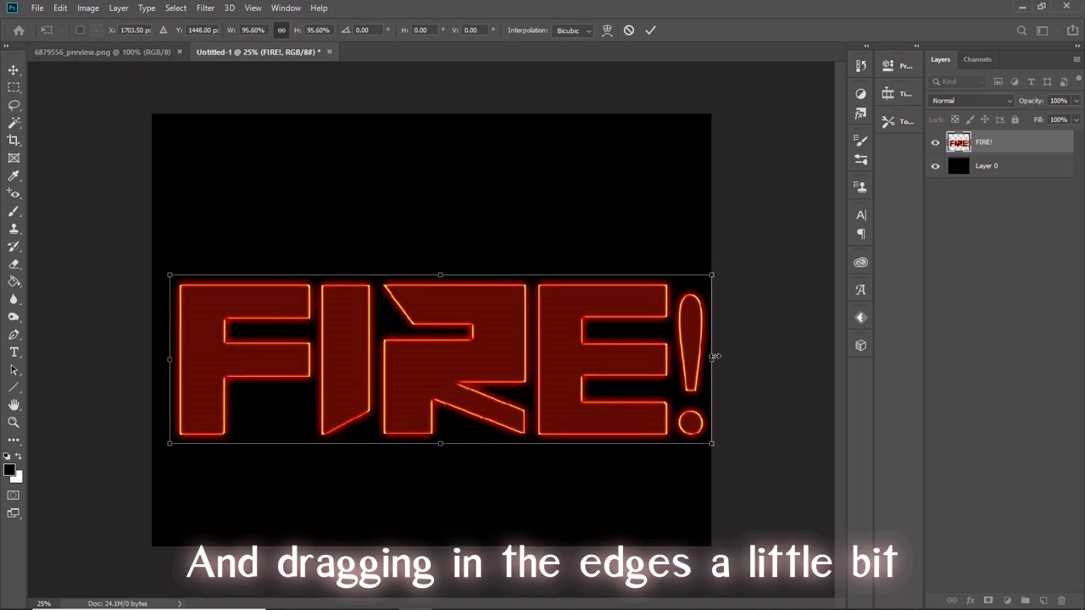
pyautogui.moveTo(713, 358); pyautogui.dragTo(699, 358)
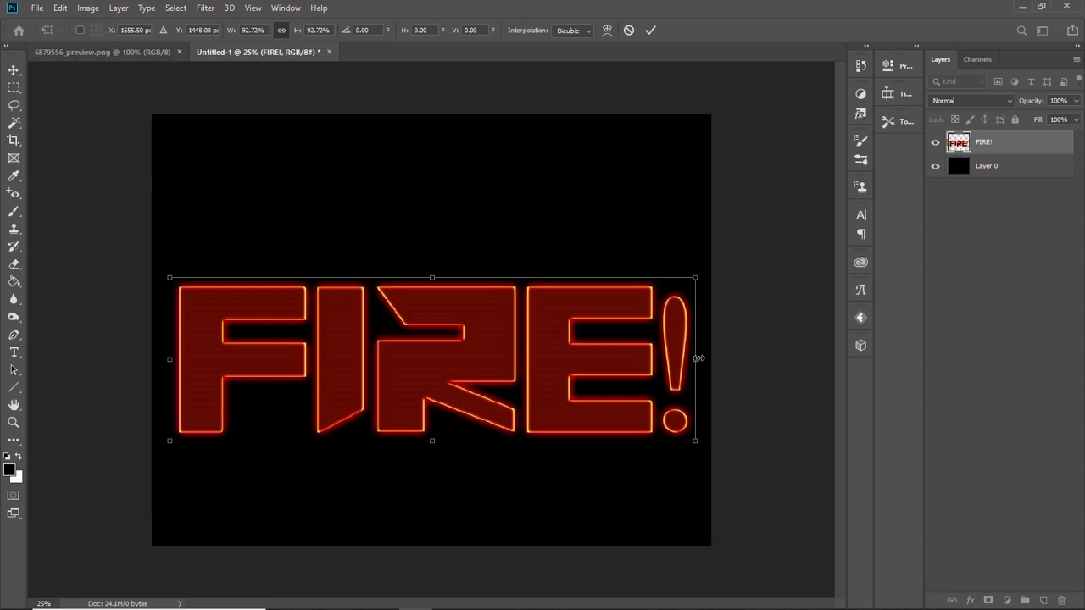
pyautogui.press('Return')
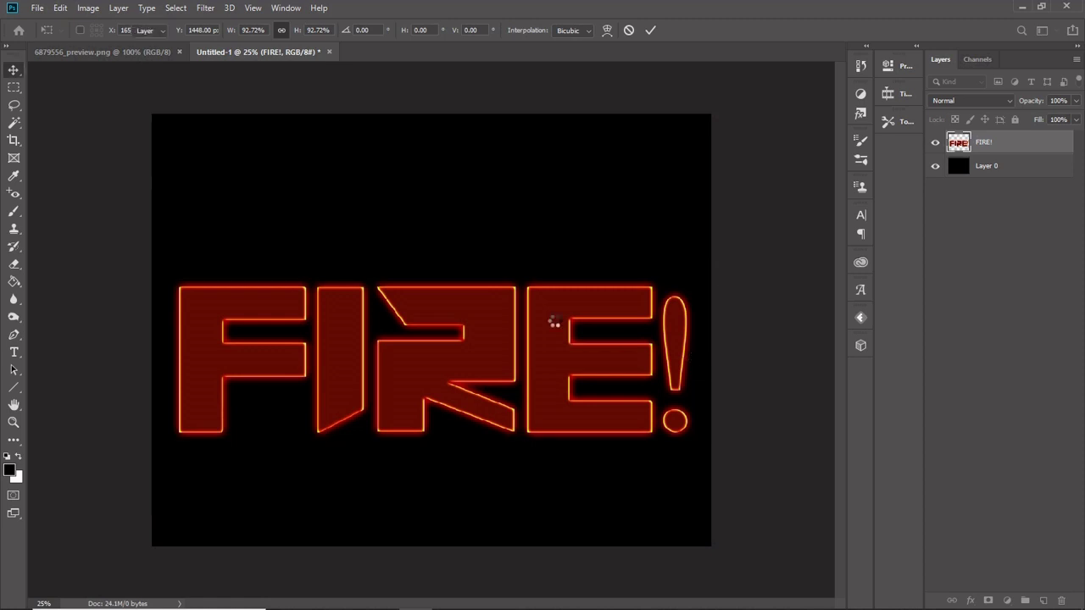
# Step: Set up a soft 0% hardness Eraser brush of about 385 px
pyautogui.click(15, 265)
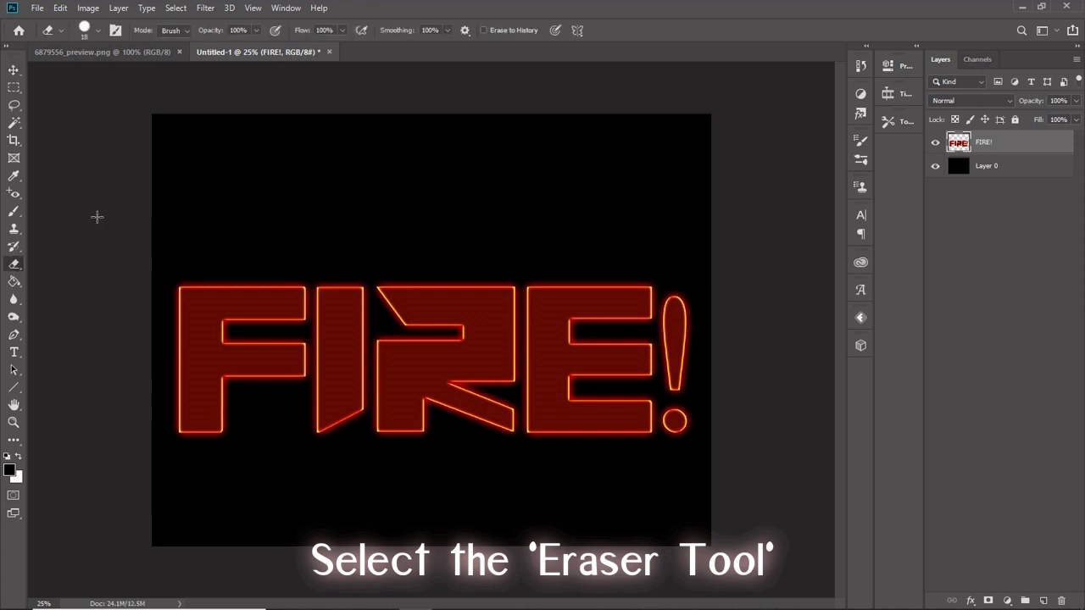
pyautogui.click(97, 32)
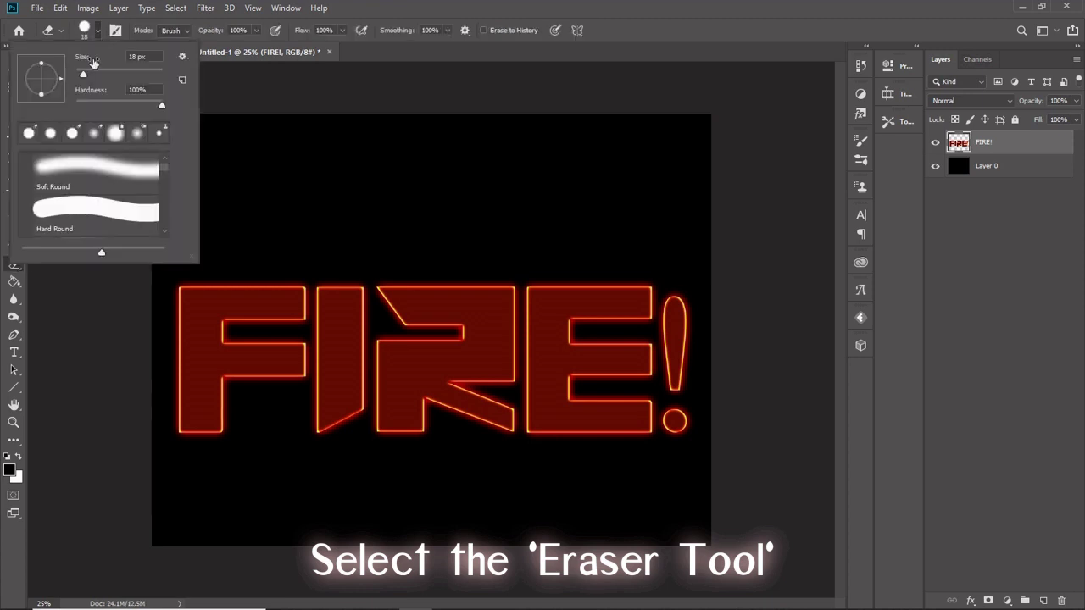
pyautogui.moveTo(85, 74); pyautogui.dragTo(124, 77)
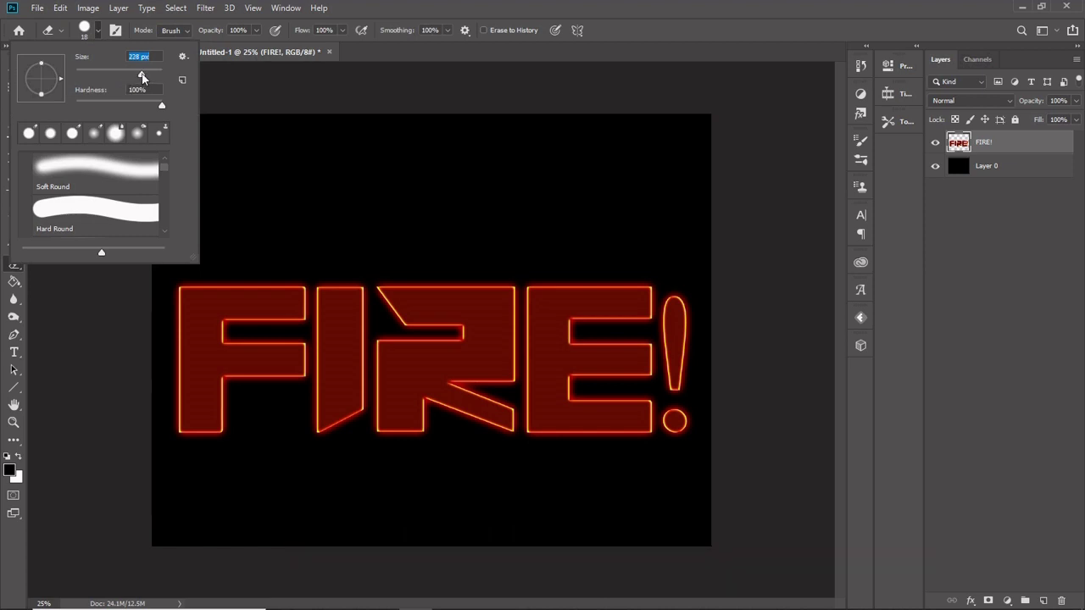
pyautogui.moveTo(141, 77)
pyautogui.mouseDown()
pyautogui.moveTo(113, 105)
pyautogui.moveTo(59, 106)
pyautogui.mouseUp()
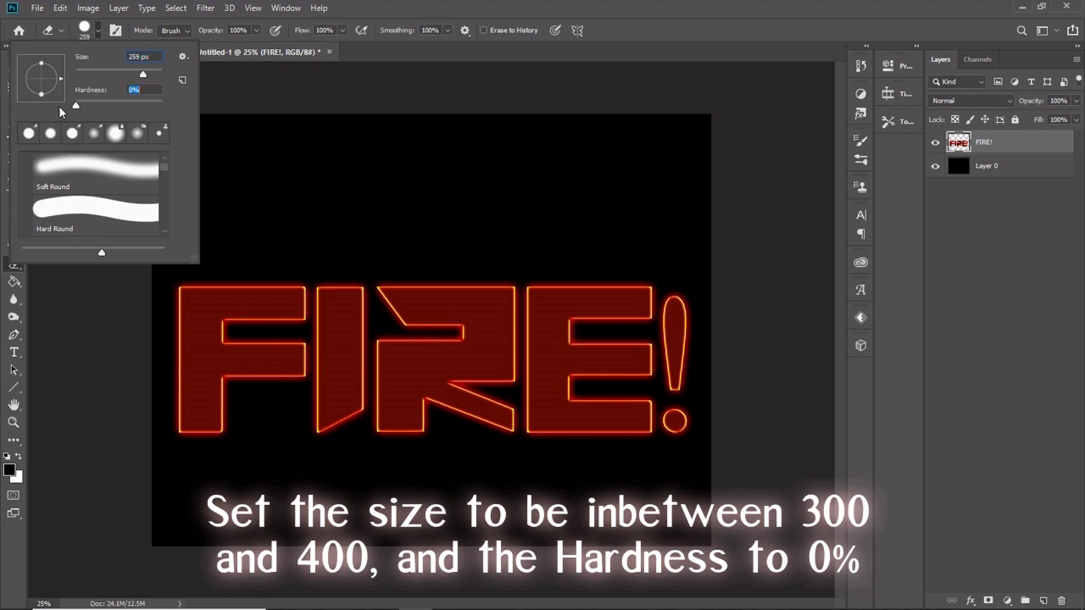
pyautogui.click(235, 82)
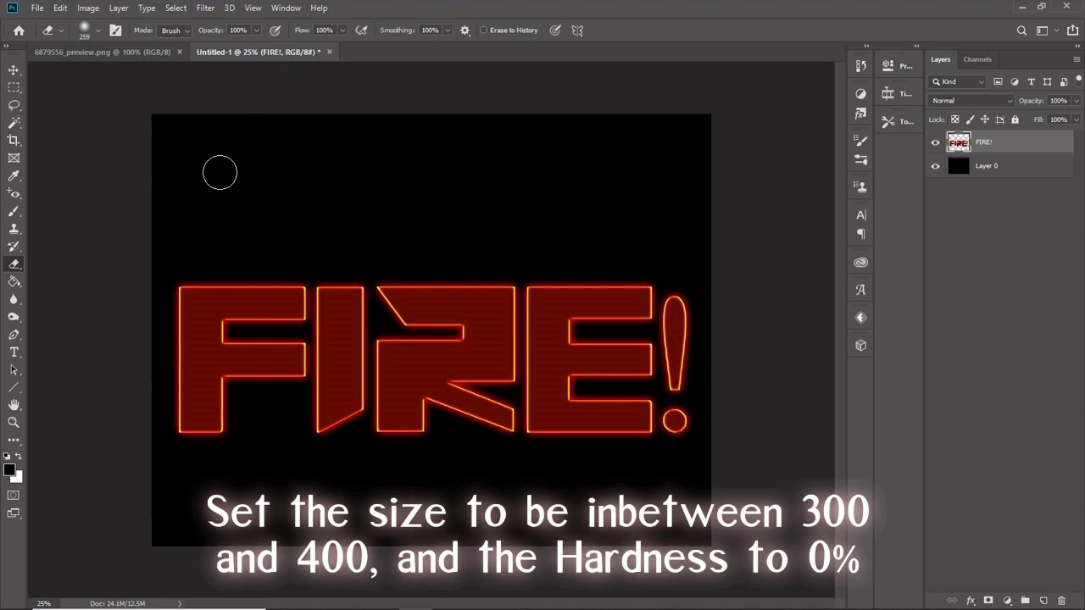
pyautogui.press(']')
pyautogui.press(']')
pyautogui.press(']')
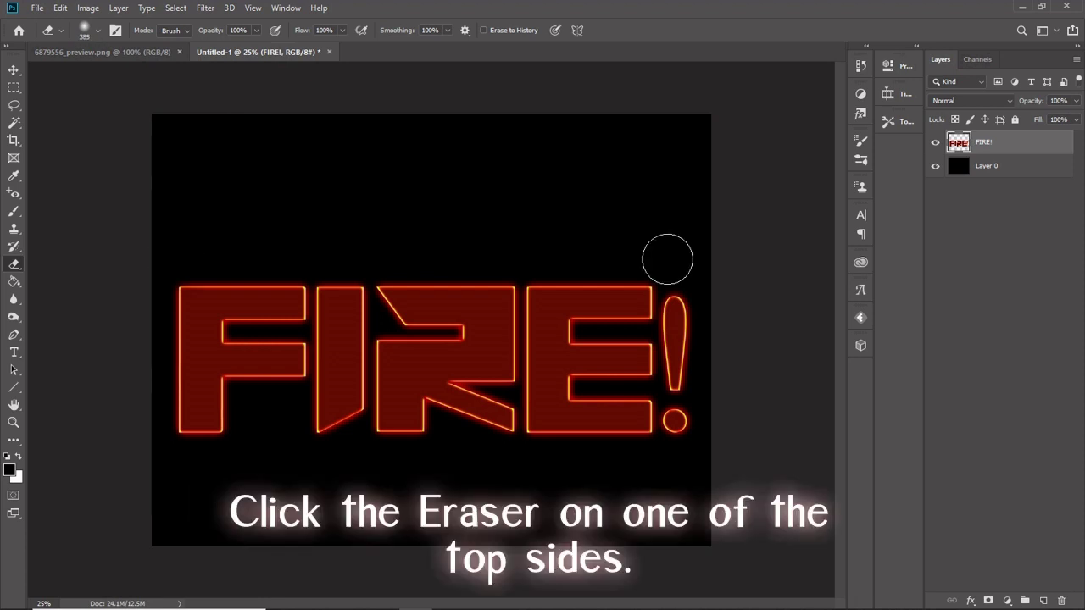
# Step: Erase the tops of the F, I, R, E and exclamation mark so they fade out
pyautogui.click(178, 271)
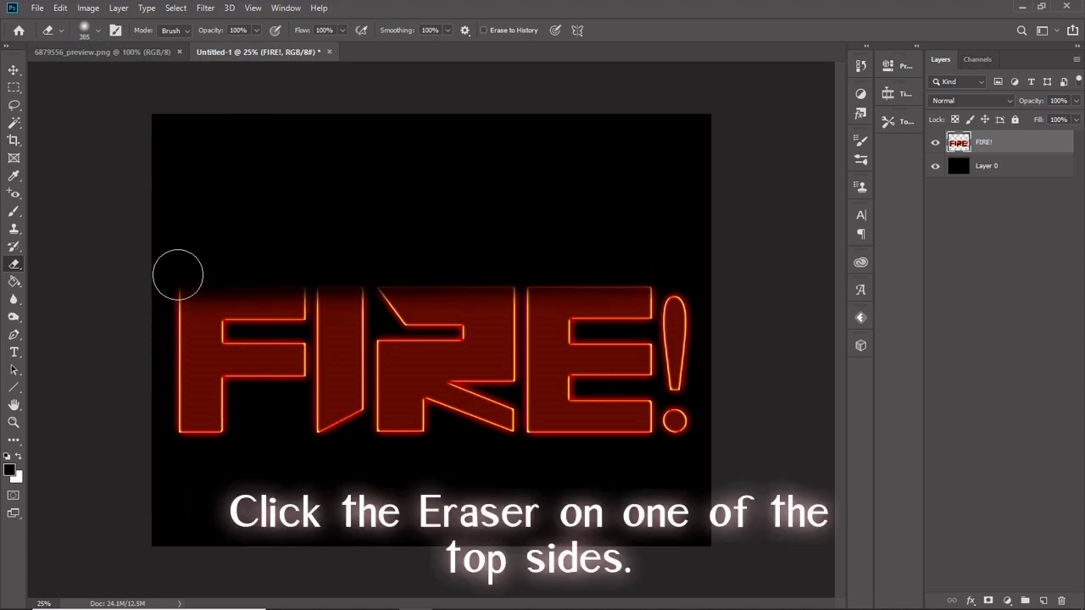
pyautogui.keyDown('shift'); pyautogui.click(628, 298); pyautogui.keyUp('shift')
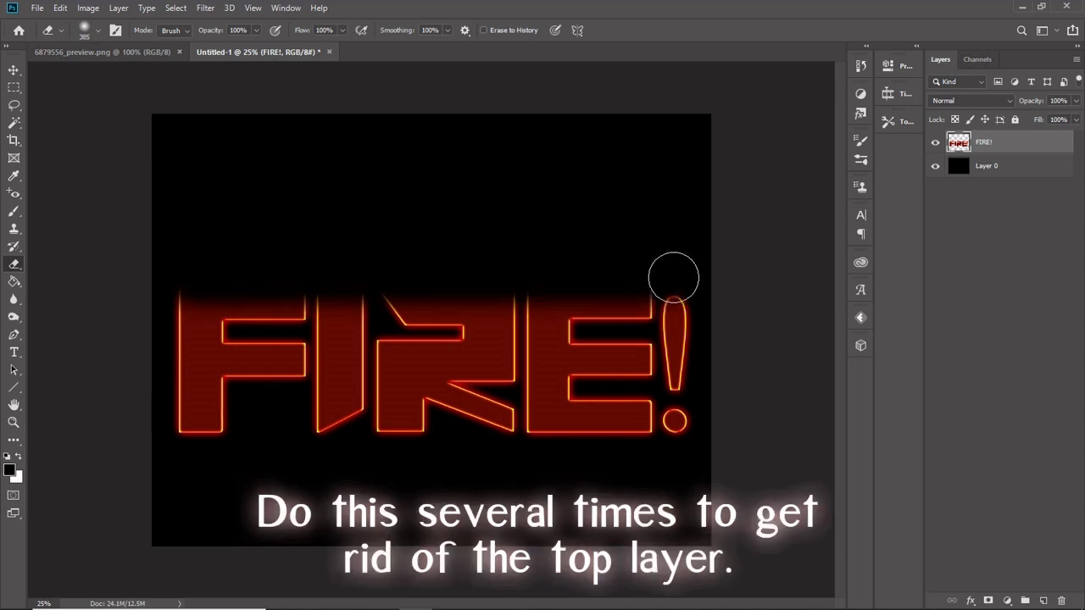
pyautogui.click(673, 278)
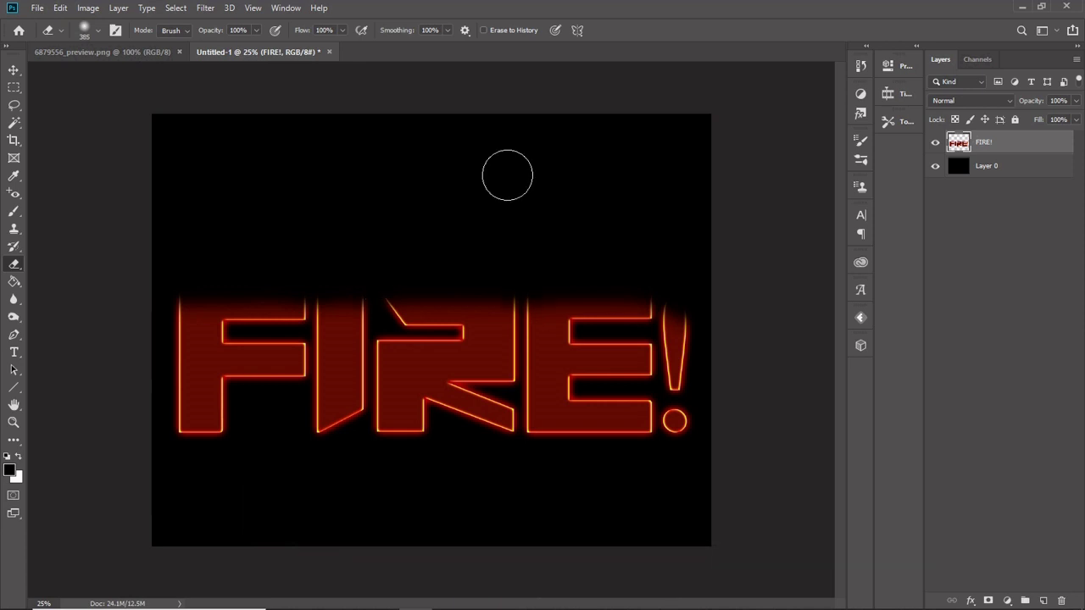
# Step: Apply Filter > Distort > ZigZag with Amount 9, Ridges 5 and Pond Ripples style to FIRE!
pyautogui.click(203, 9)
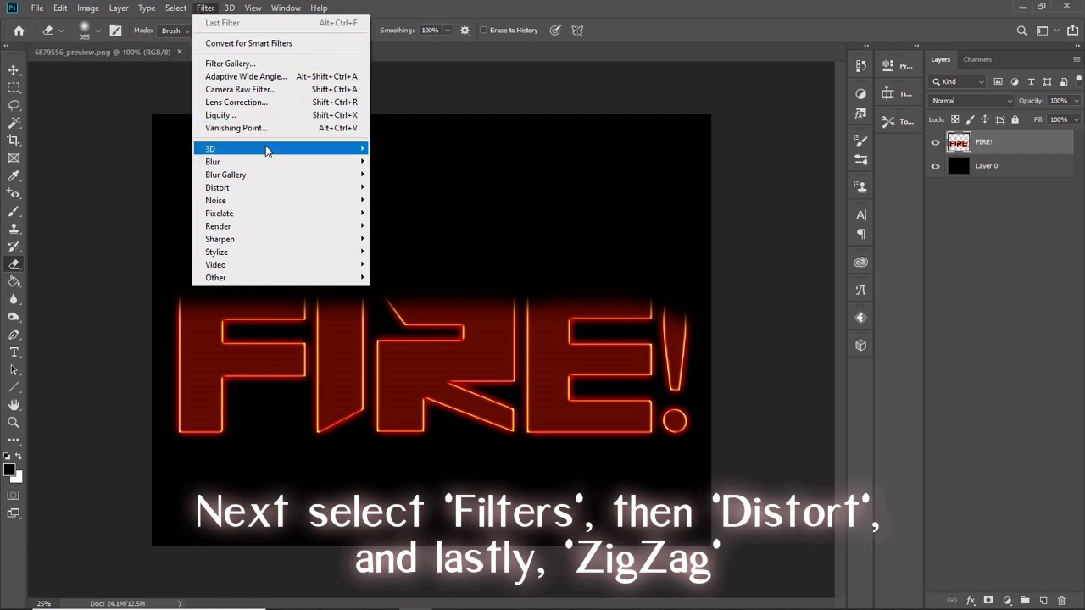
pyautogui.moveTo(282, 190)
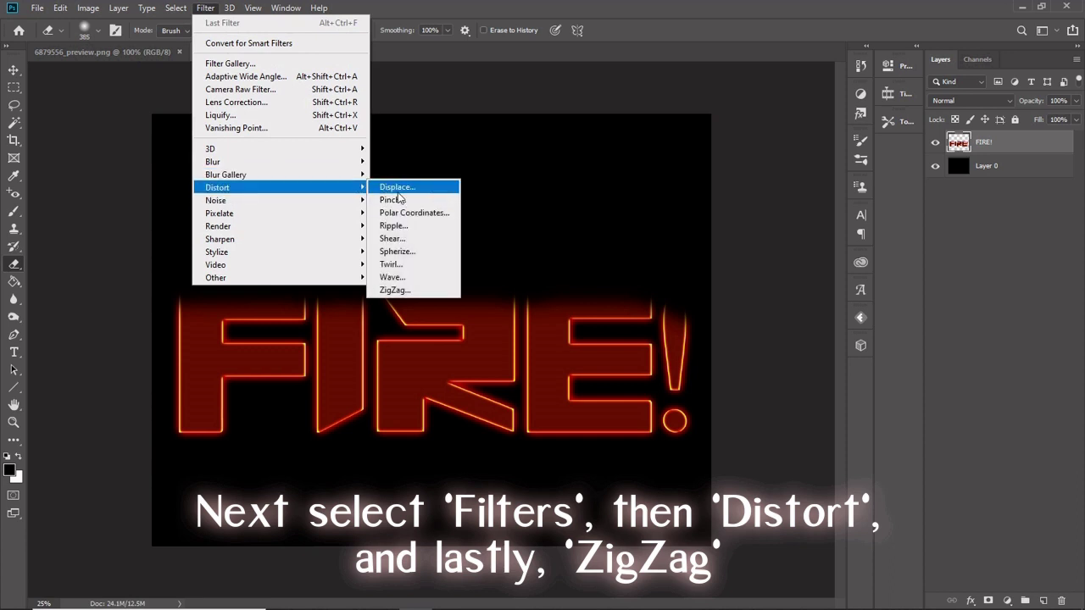
pyautogui.click(395, 290)
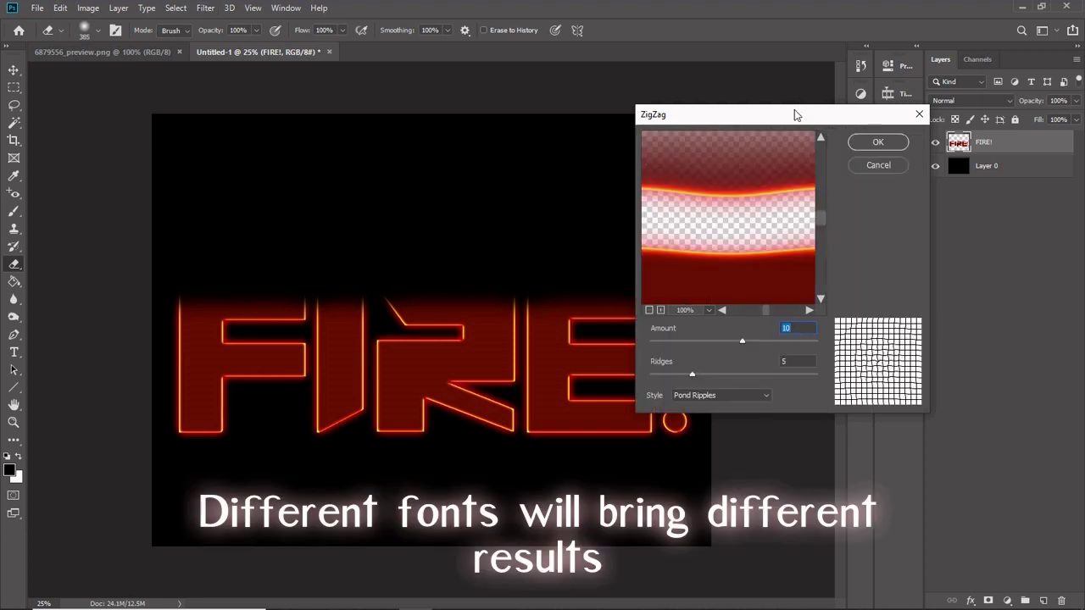
pyautogui.moveTo(794, 109); pyautogui.dragTo(922, 100)
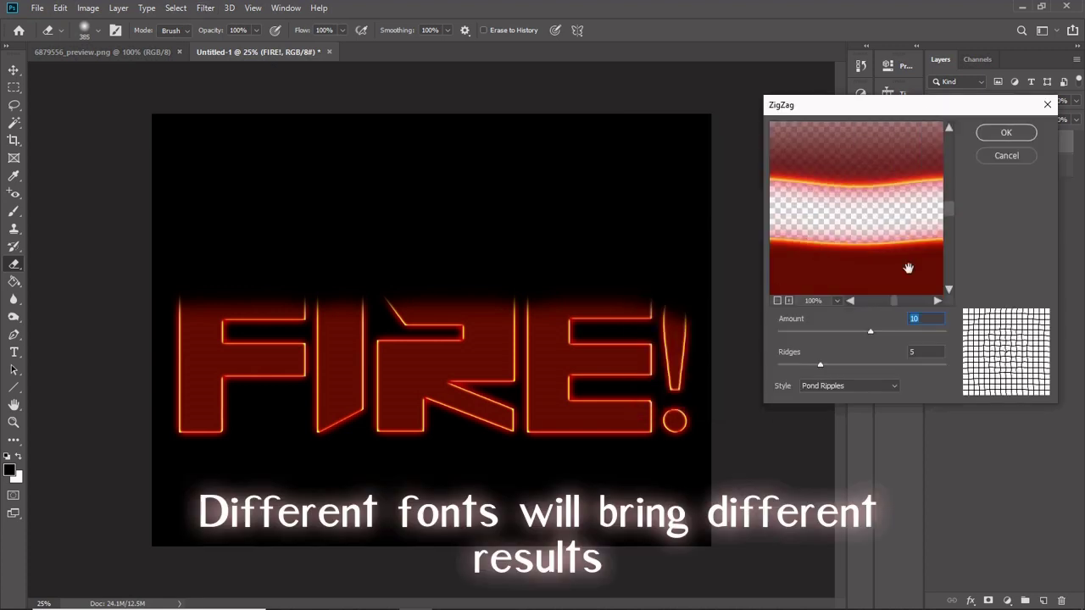
pyautogui.moveTo(937, 245); pyautogui.dragTo(932, 238)
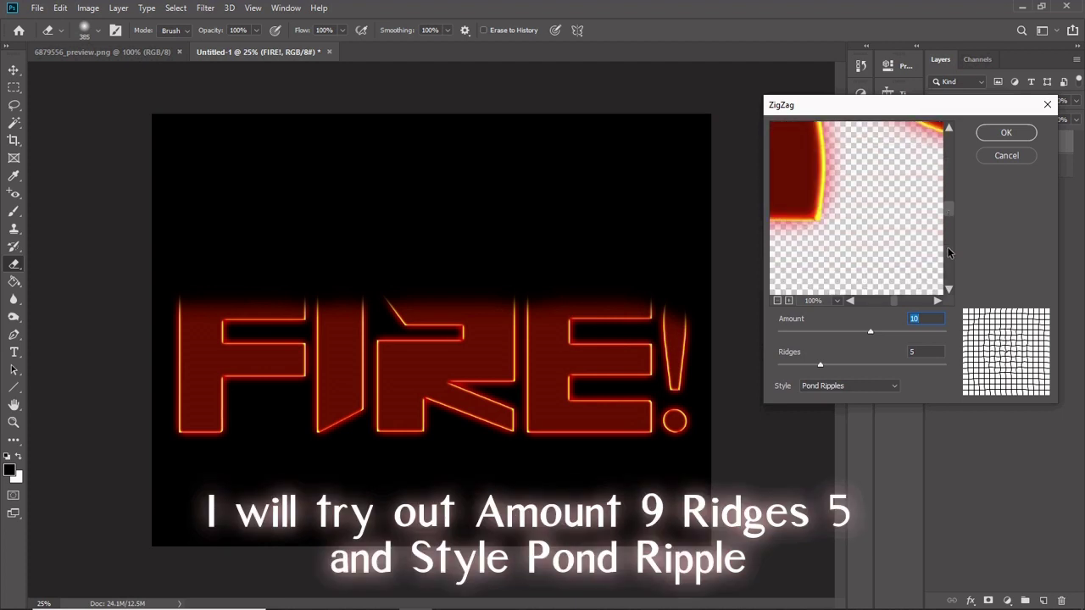
pyautogui.click(948, 247)
pyautogui.press('Down')
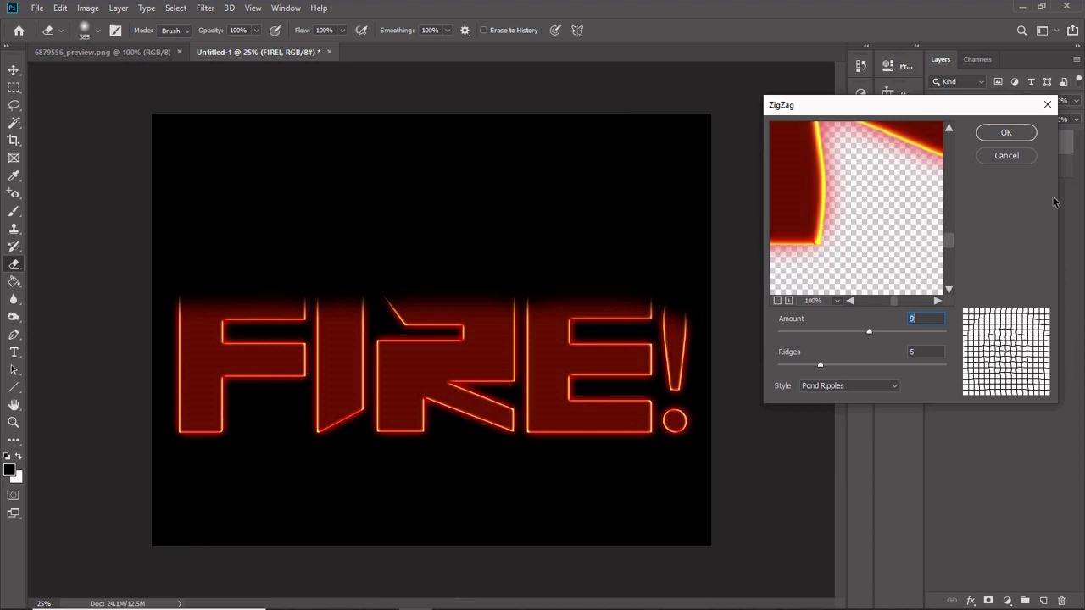
pyautogui.click(1009, 133)
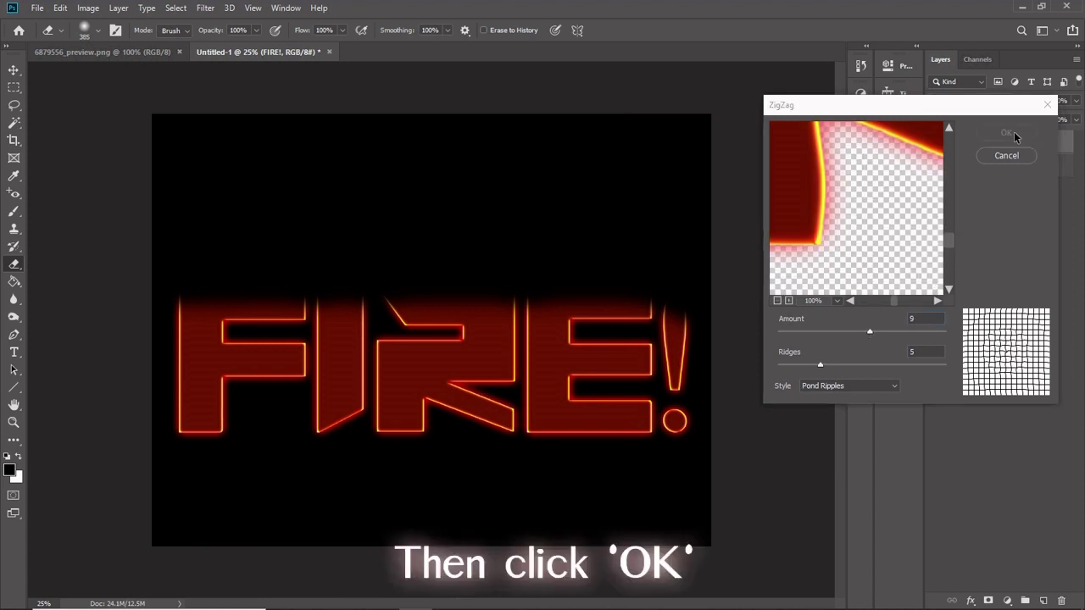
# Step: In Liquify, warp the exclamation mark with a 107 brush, turning its dot into a teardrop
pyautogui.click(205, 7)
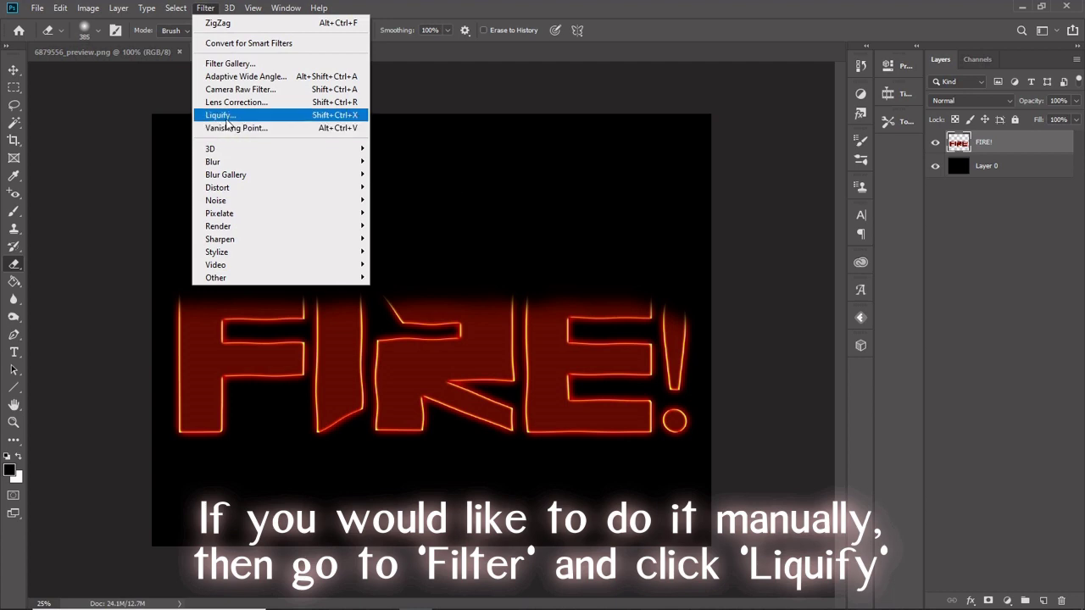
pyautogui.click(225, 118)
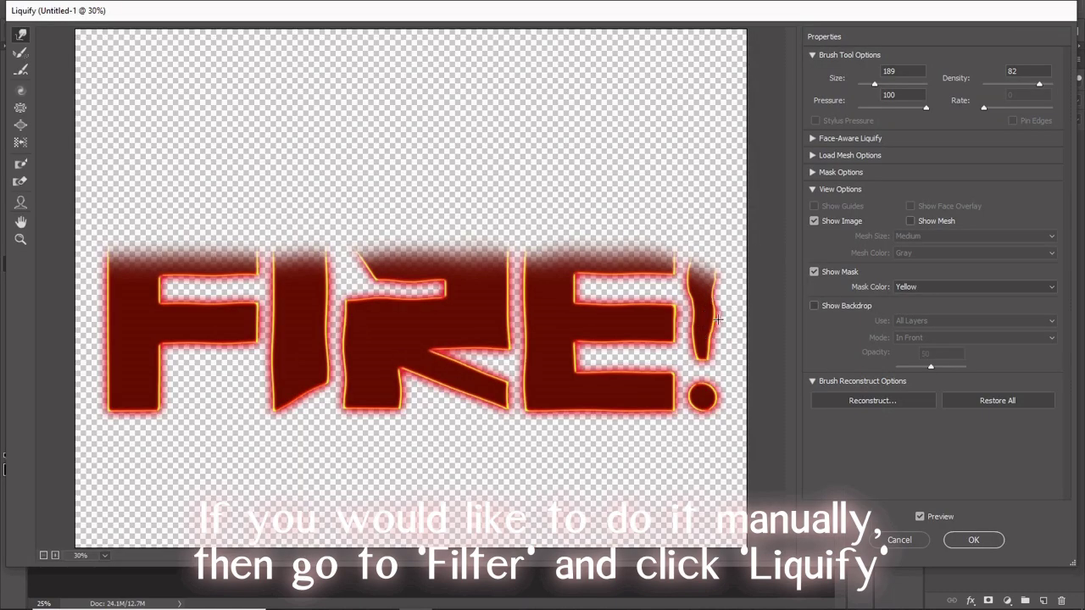
pyautogui.moveTo(712, 320)
pyautogui.mouseDown()
pyautogui.moveTo(737, 297)
pyautogui.moveTo(710, 337)
pyautogui.moveTo(724, 387)
pyautogui.moveTo(765, 262)
pyautogui.moveTo(754, 257)
pyautogui.moveTo(704, 348)
pyautogui.moveTo(720, 285)
pyautogui.mouseUp()
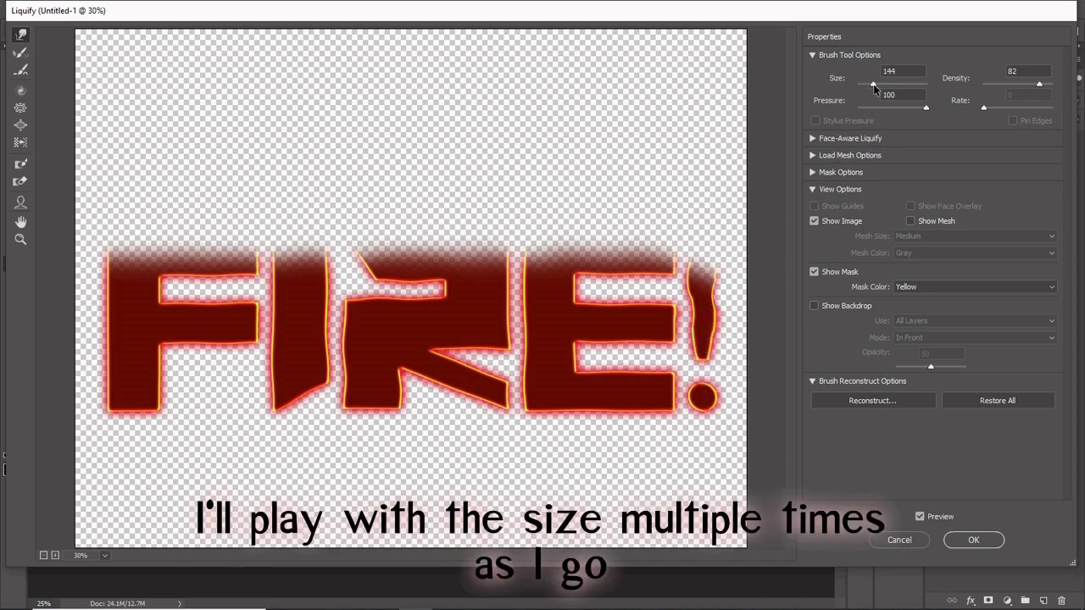
pyautogui.moveTo(874, 88); pyautogui.dragTo(871, 88)
pyautogui.moveTo(704, 406); pyautogui.dragTo(697, 392)
# Step: With a 166 brush, make the E, R and F edges wavy and apply the warp
pyautogui.moveTo(673, 343); pyautogui.dragTo(585, 339)
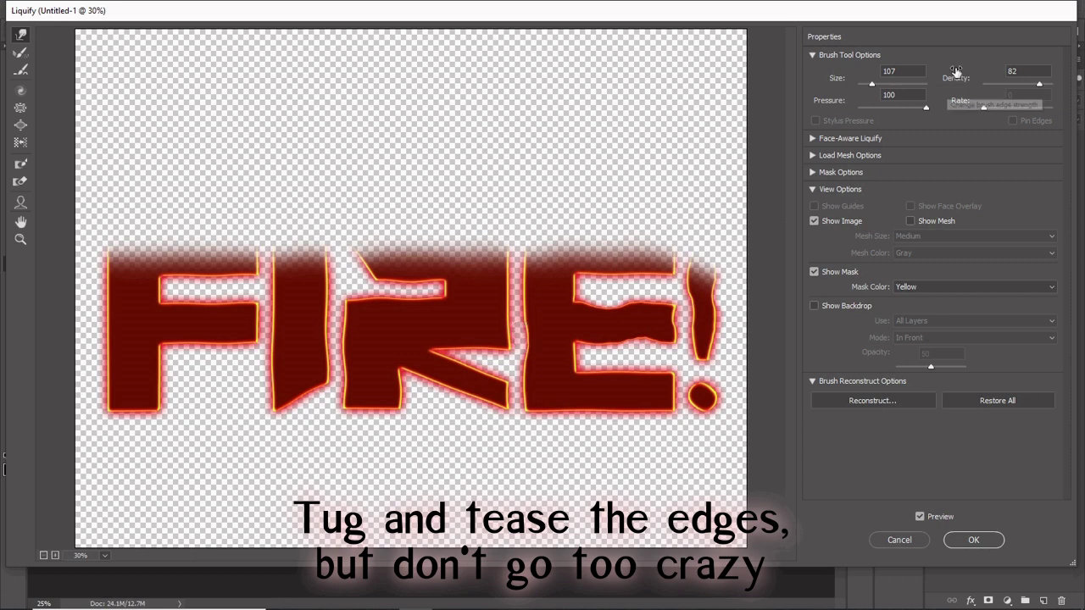
pyautogui.moveTo(871, 83); pyautogui.dragTo(874, 83)
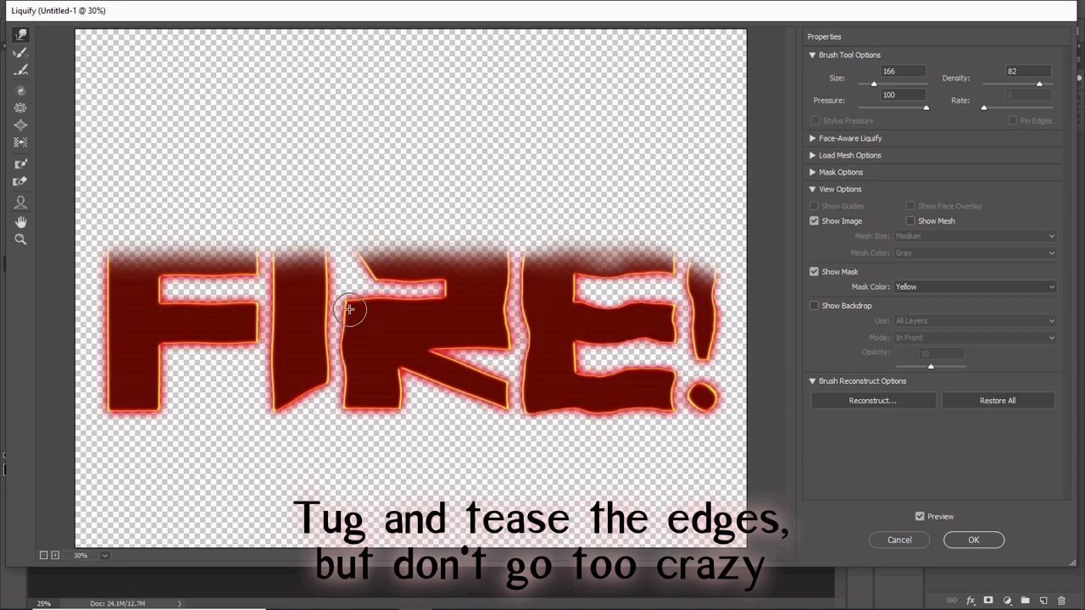
pyautogui.moveTo(375, 406); pyautogui.dragTo(370, 412)
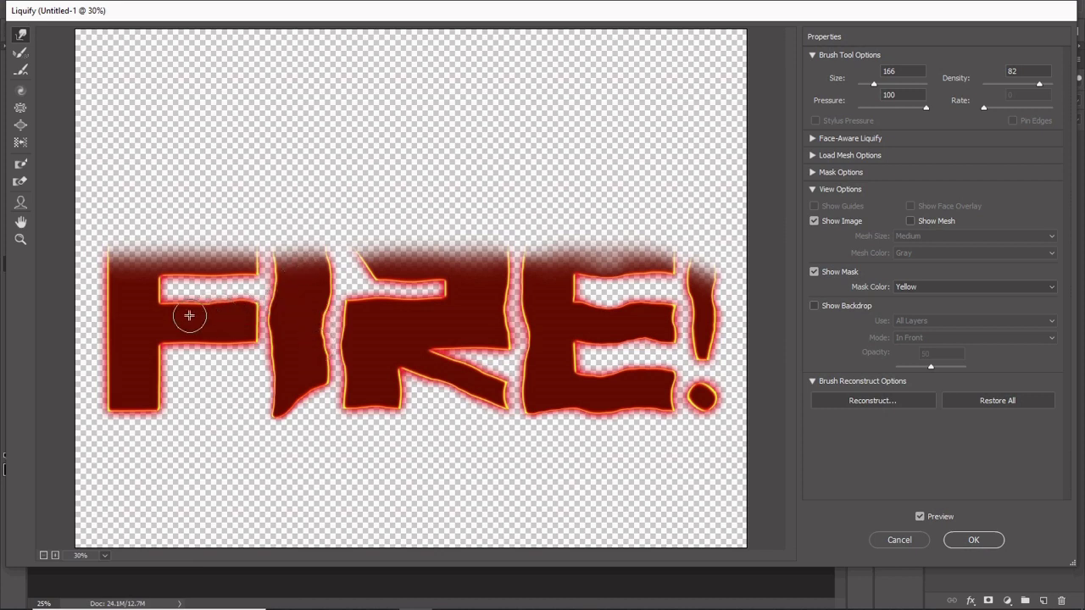
pyautogui.moveTo(189, 315)
pyautogui.mouseDown()
pyautogui.moveTo(172, 307)
pyautogui.moveTo(227, 275)
pyautogui.mouseUp()
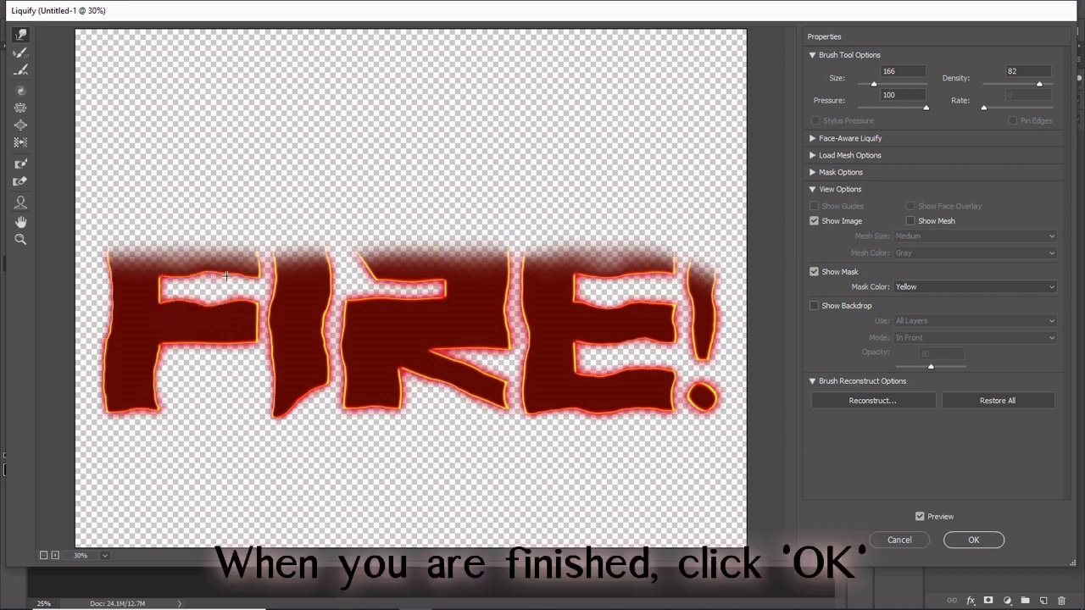
pyautogui.click(975, 540)
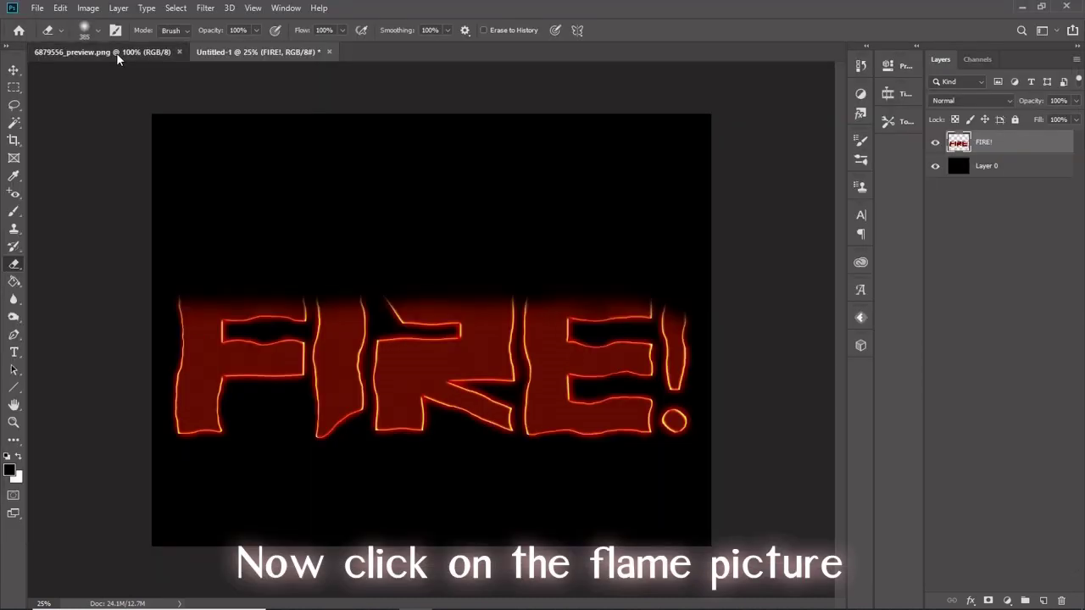
# Step: In the flame photo, load the bright flame areas as a selection from the Green channel
pyautogui.click(116, 53)
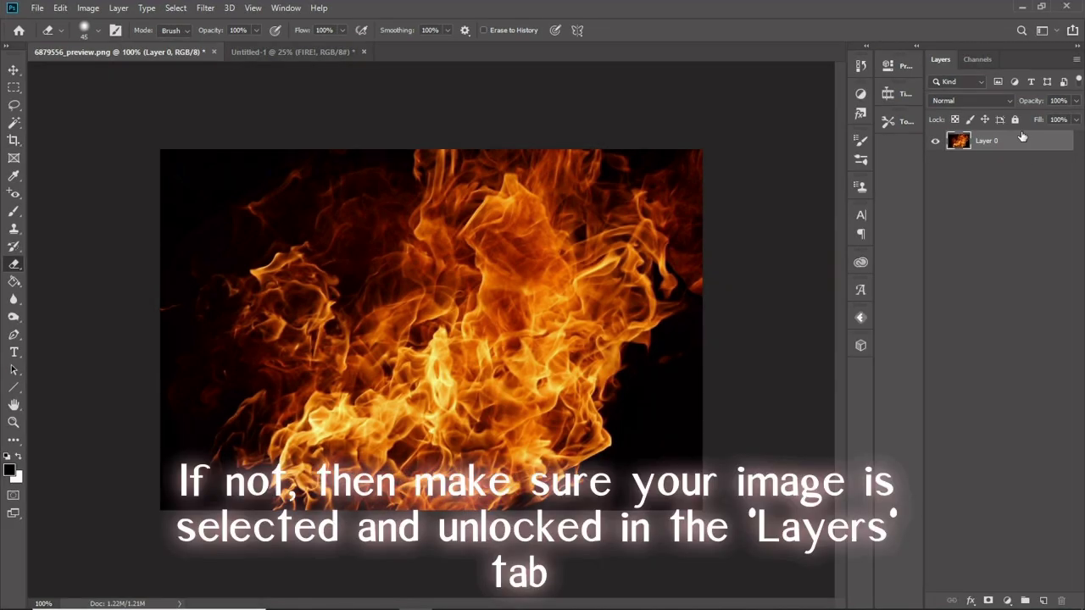
pyautogui.click(979, 61)
pyautogui.keyDown('ctrl'); pyautogui.click(972, 115); pyautogui.keyUp('ctrl')
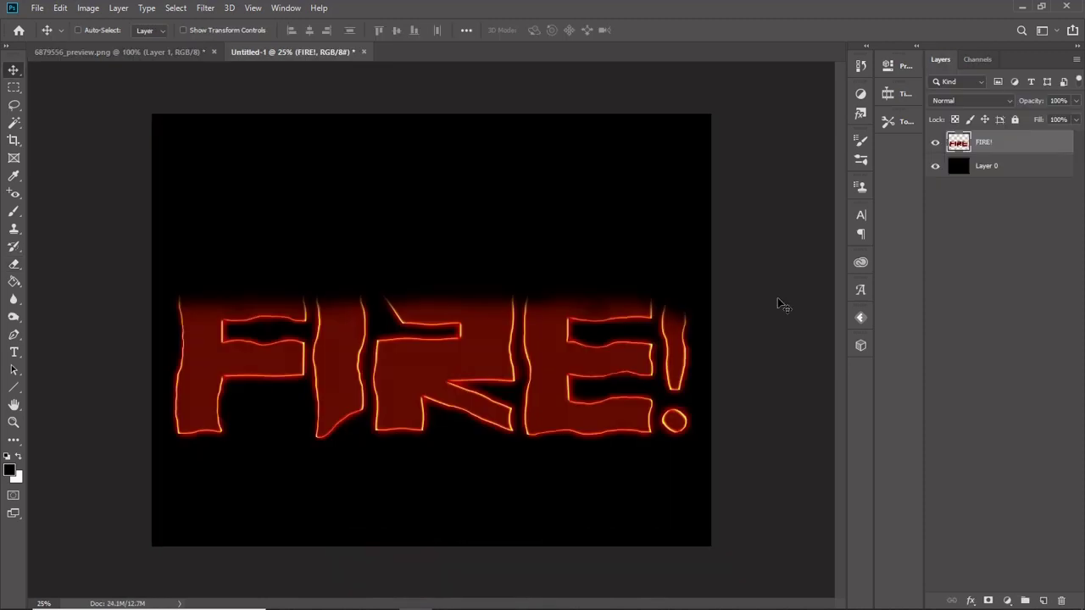
# Step: Paste the flames, scale them to about 226%, and position them over the FIRE! letters
pyautogui.hotkey('ctrl', 'v')
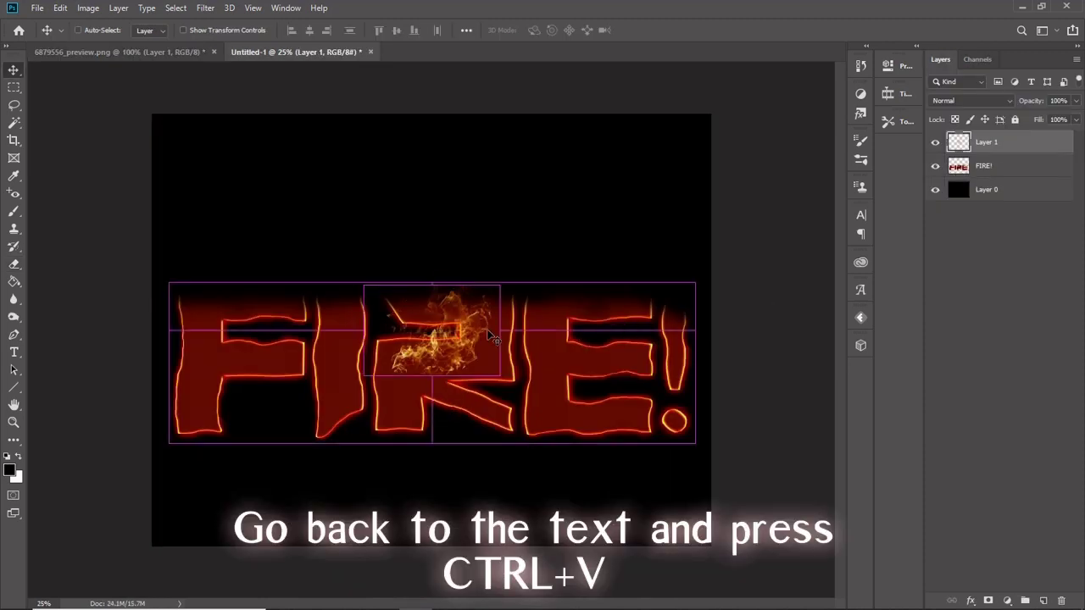
pyautogui.hotkey('ctrl', 't')
pyautogui.moveTo(433, 407); pyautogui.dragTo(436, 414)
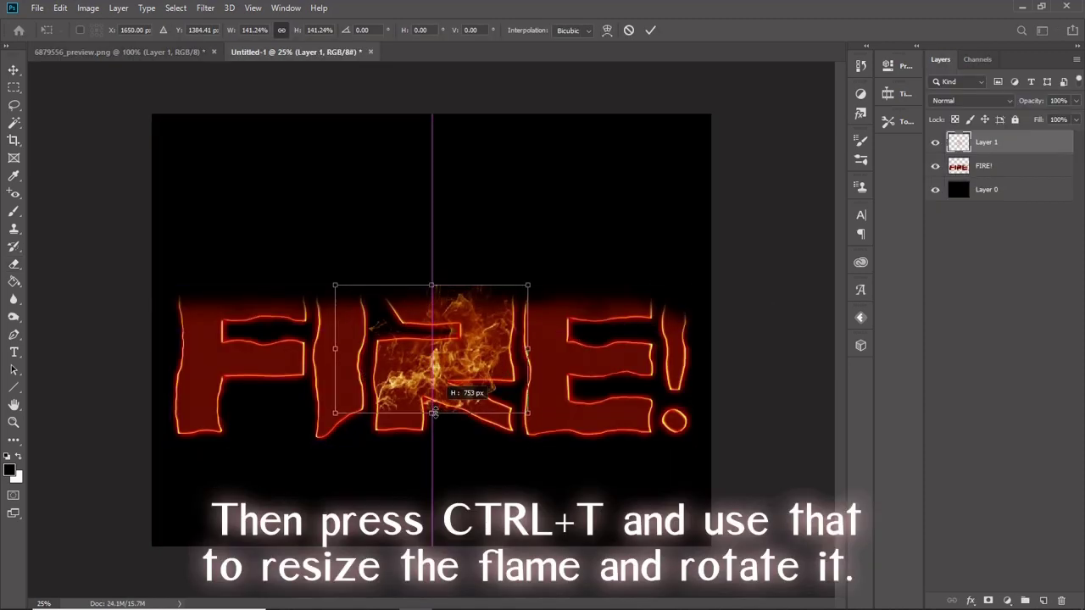
pyautogui.moveTo(503, 285); pyautogui.dragTo(702, 180)
pyautogui.moveTo(580, 295); pyautogui.dragTo(589, 295)
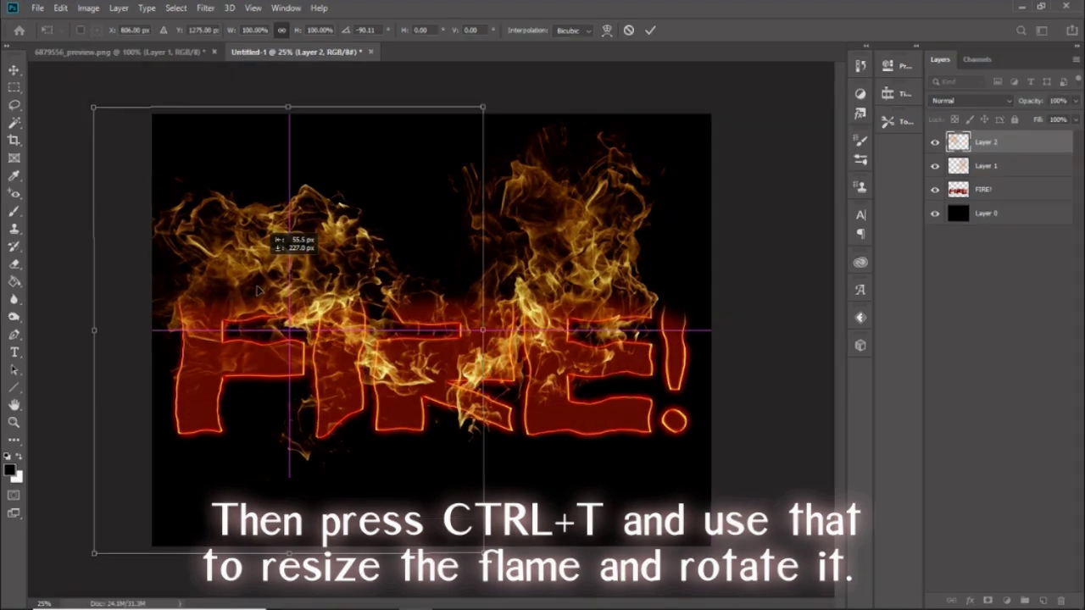
pyautogui.moveTo(258, 290); pyautogui.dragTo(239, 266)
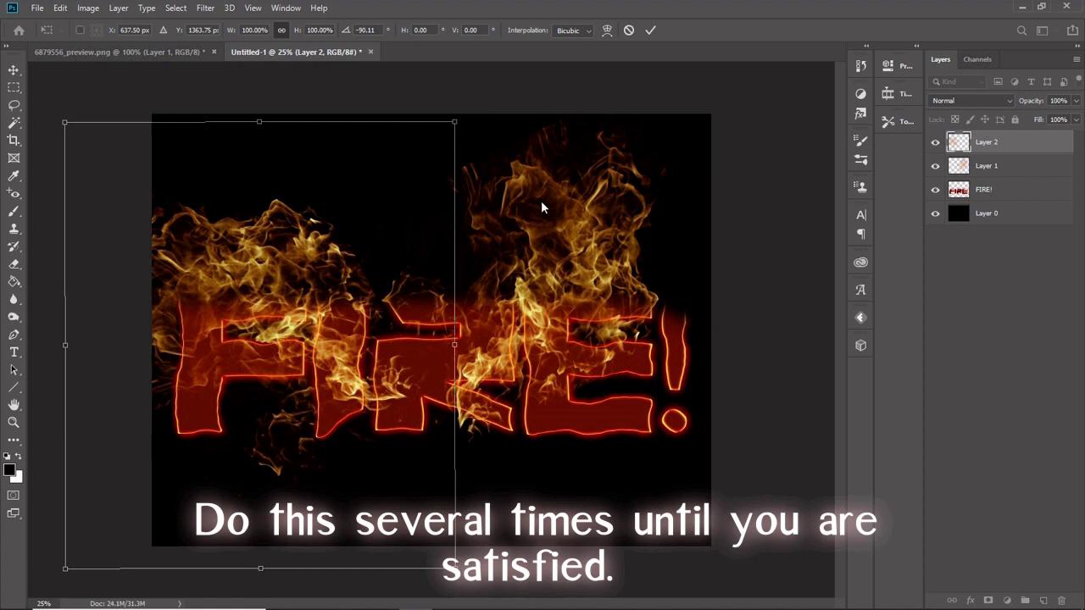
pyautogui.press('Return')
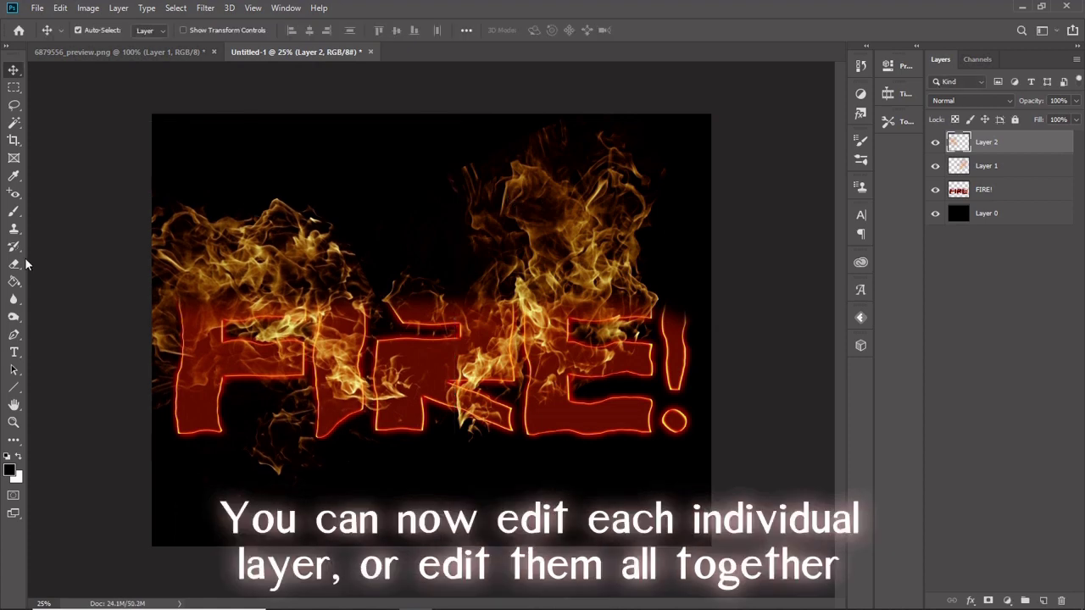
# Step: Switch to the Eraser and set its brush size to 174 px
pyautogui.click(15, 264)
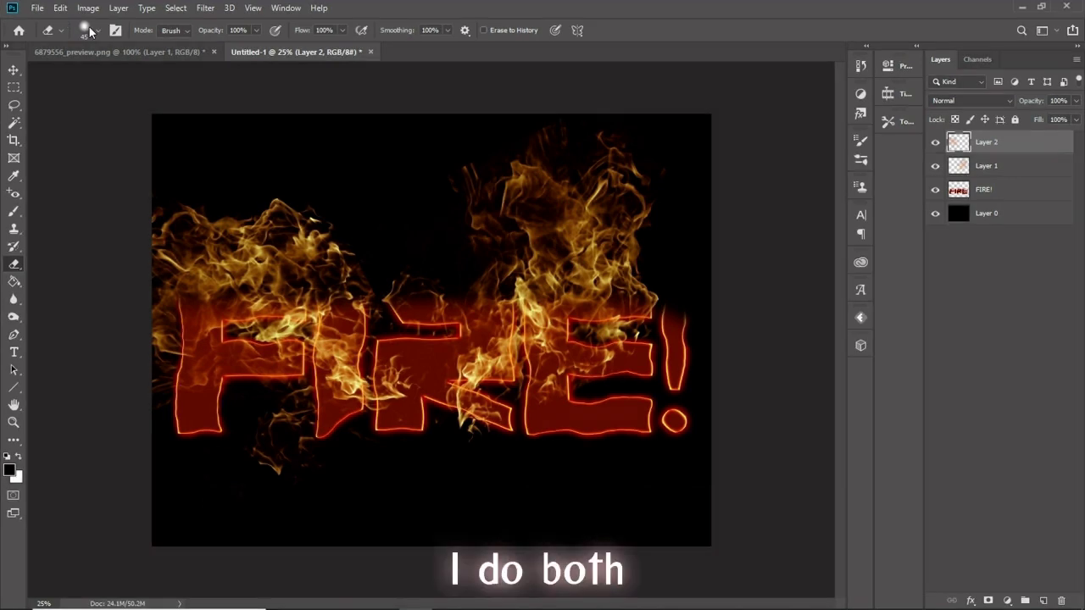
pyautogui.click(97, 32)
pyautogui.moveTo(94, 73); pyautogui.dragTo(124, 74)
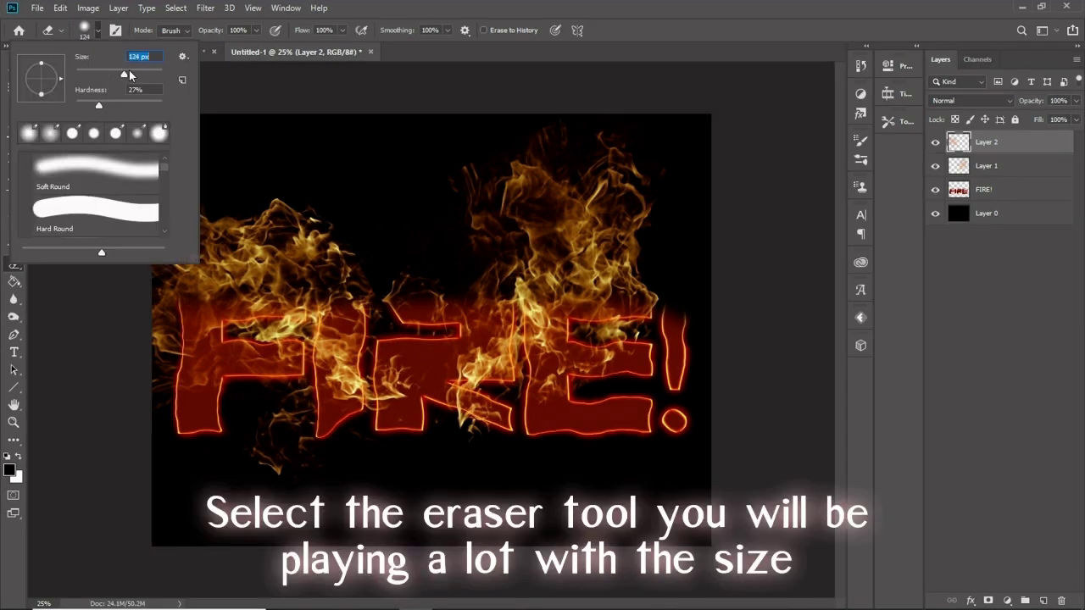
pyautogui.click(228, 125)
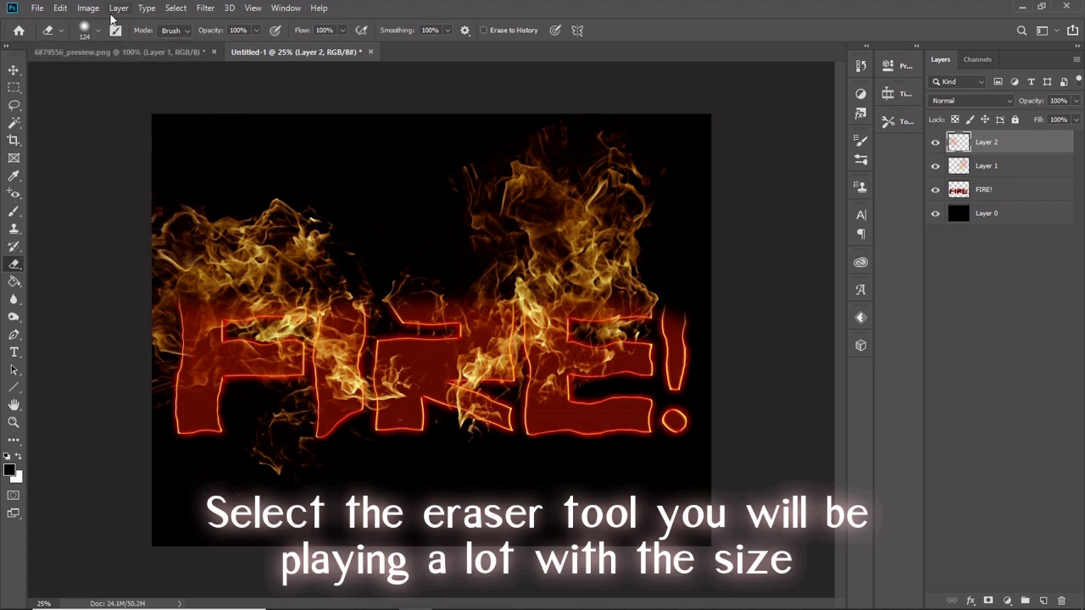
pyautogui.click(92, 31)
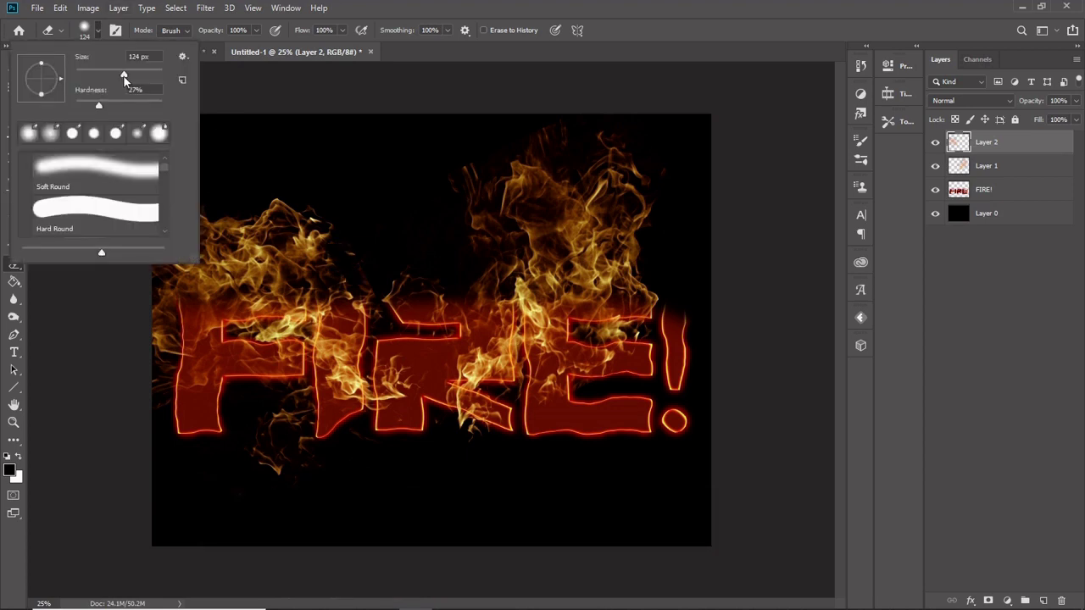
pyautogui.moveTo(124, 73); pyautogui.dragTo(134, 74)
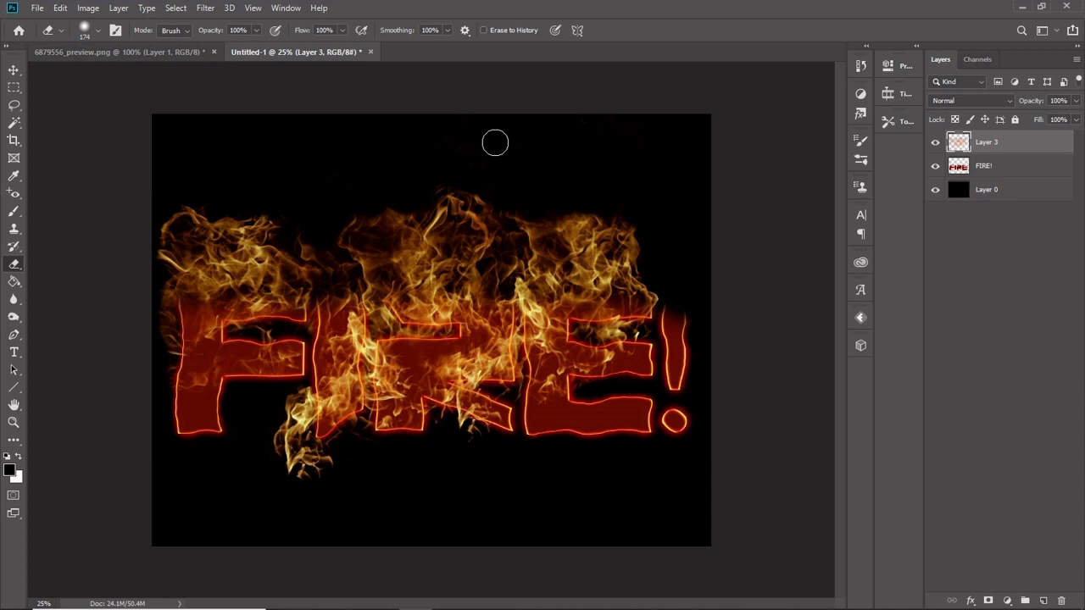
# Step: Erase the stray flames above the top of the E
pyautogui.moveTo(544, 244); pyautogui.dragTo(563, 212)
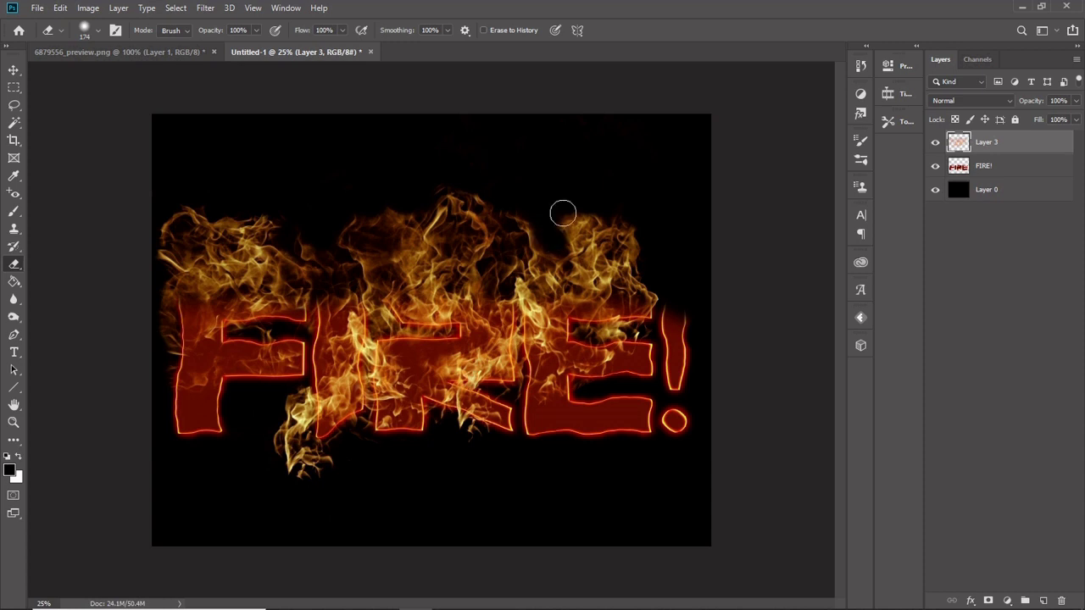